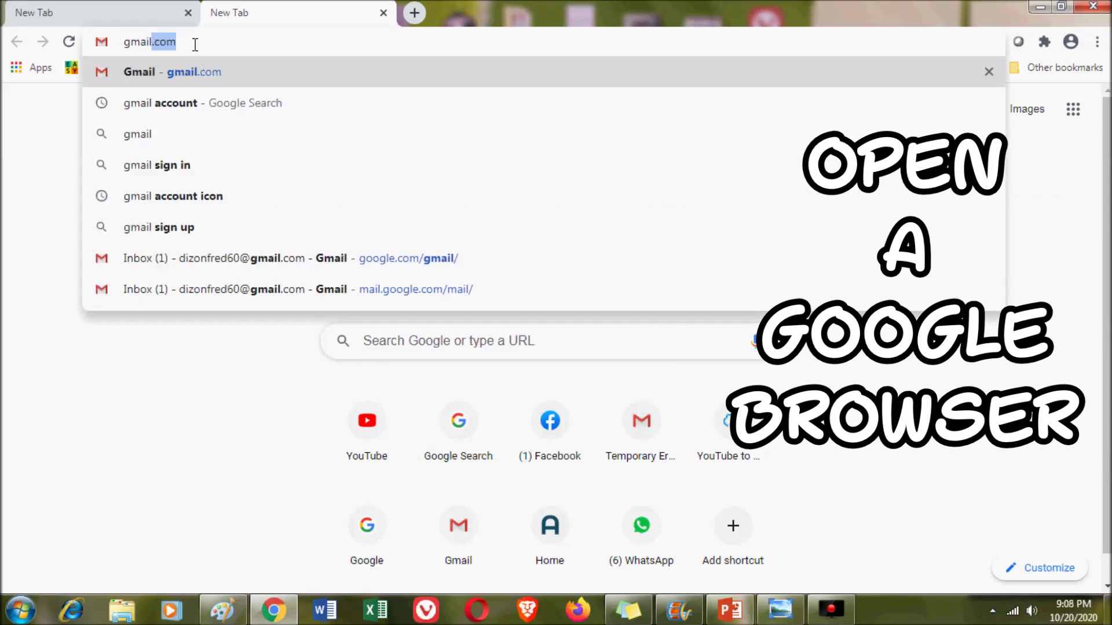
# Sign in to Gmail with the new account's saved password and open the account panel
pyautogui.press('Return')
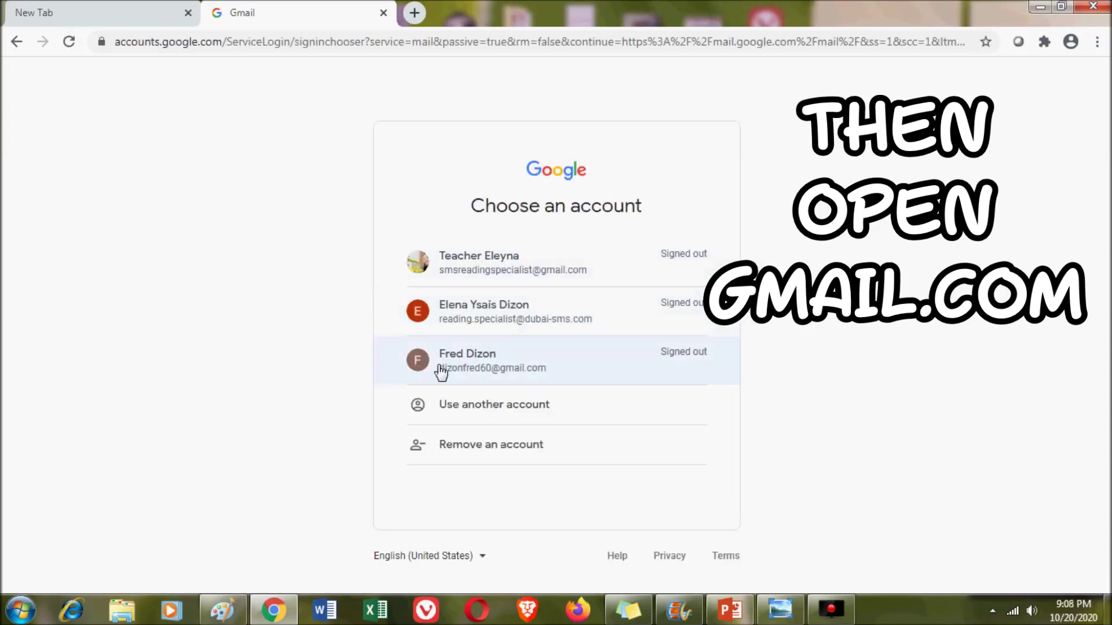
pyautogui.click(622, 370)
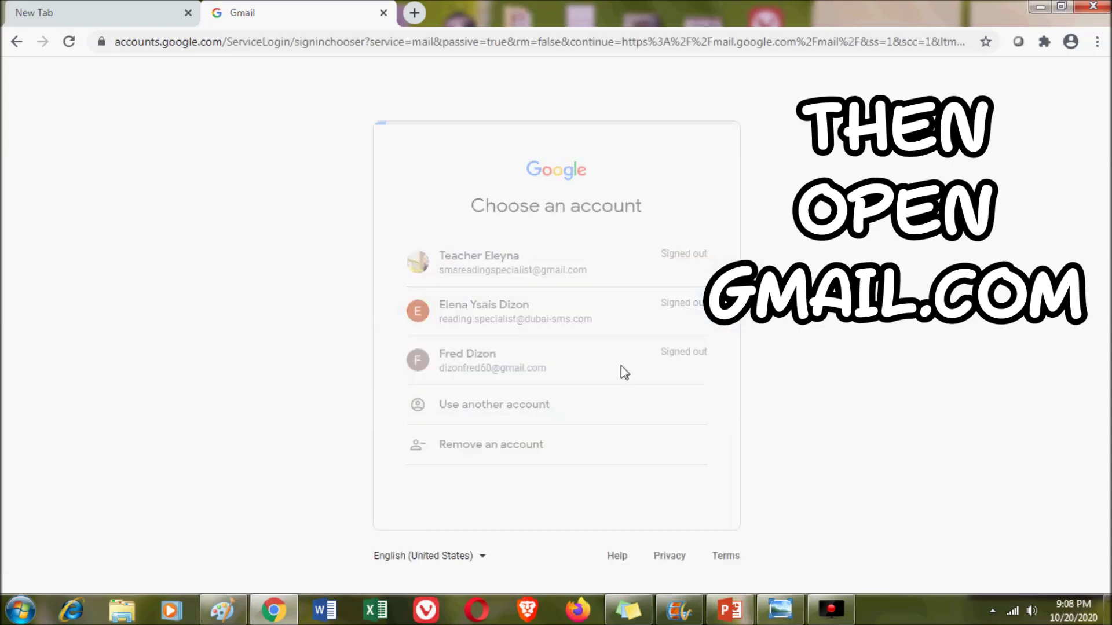
pyautogui.click(664, 376)
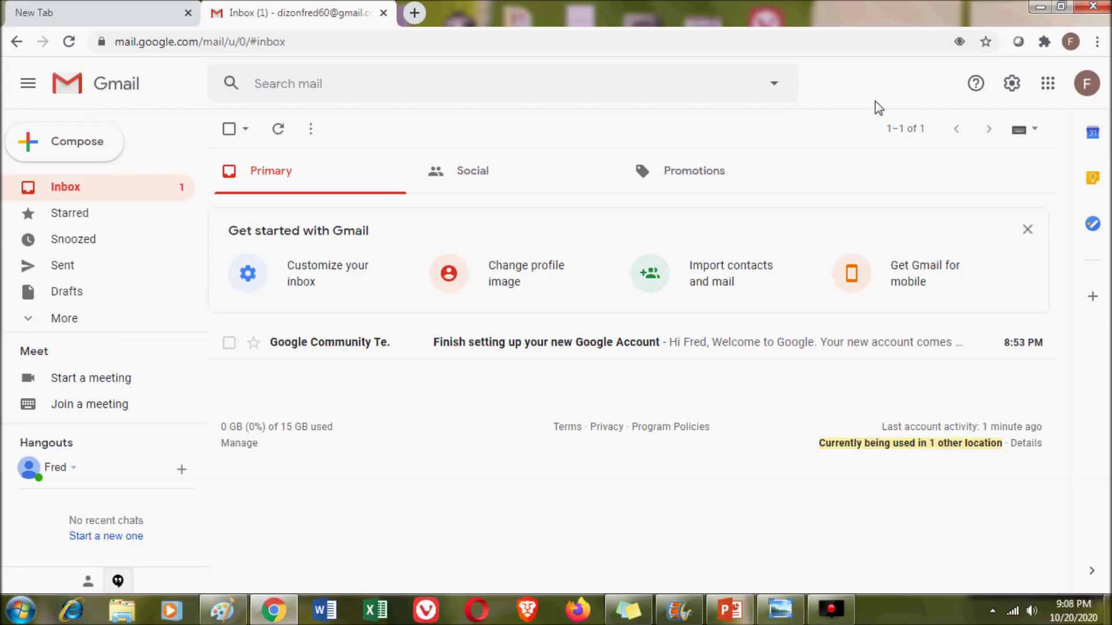
pyautogui.click(1085, 91)
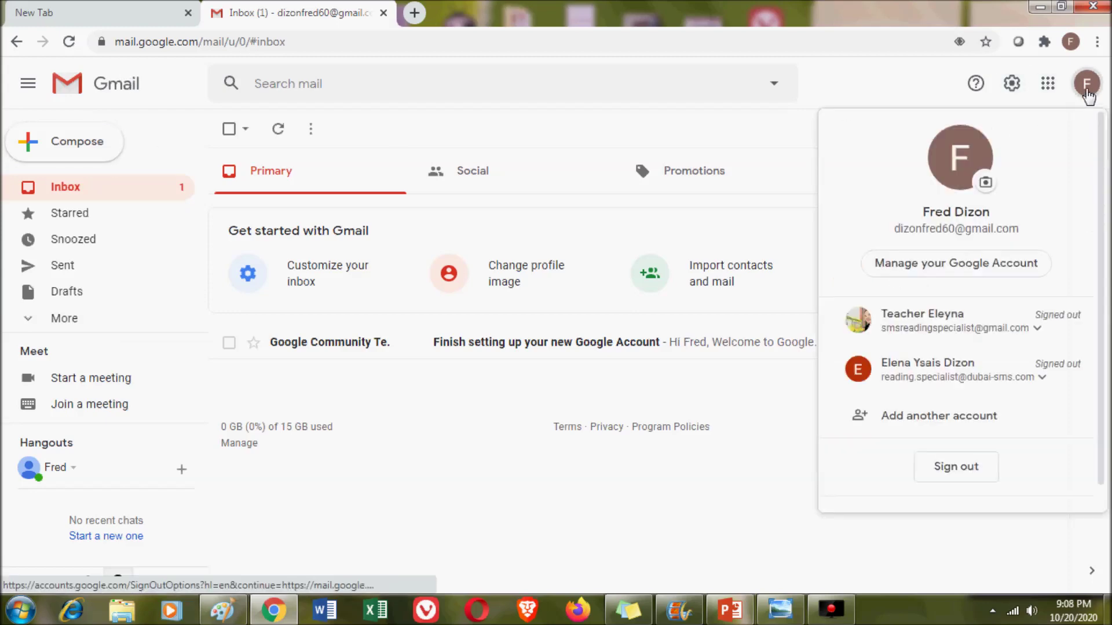
# Load youtube.com in a new tab beside Gmail and open the YouTube account menu
pyautogui.click(414, 13)
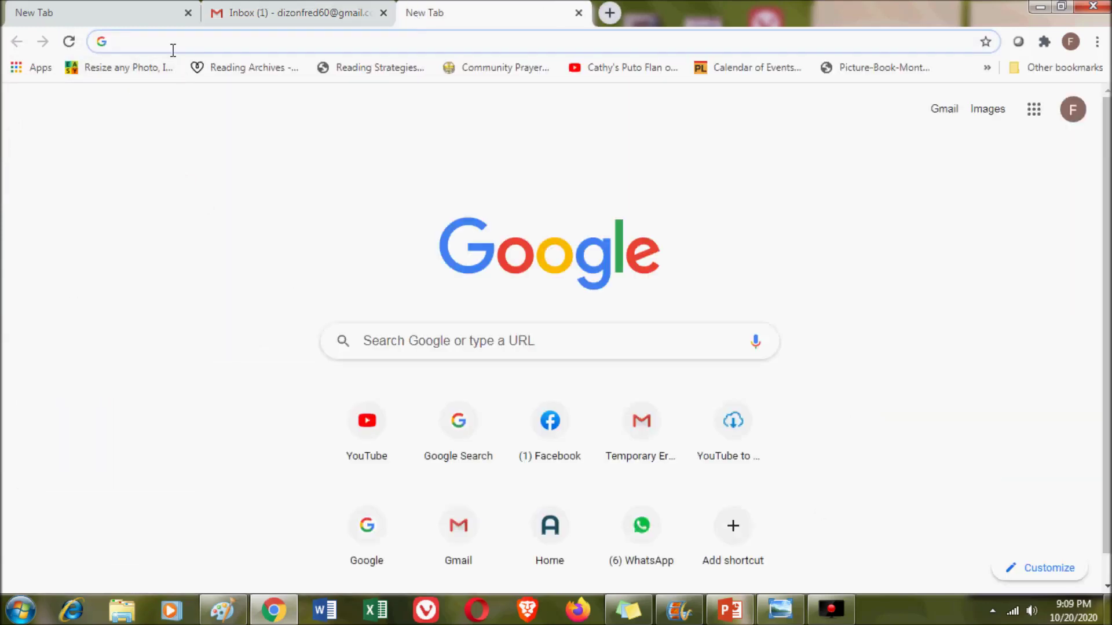
pyautogui.write('youtube.com')
pyautogui.press('Return')
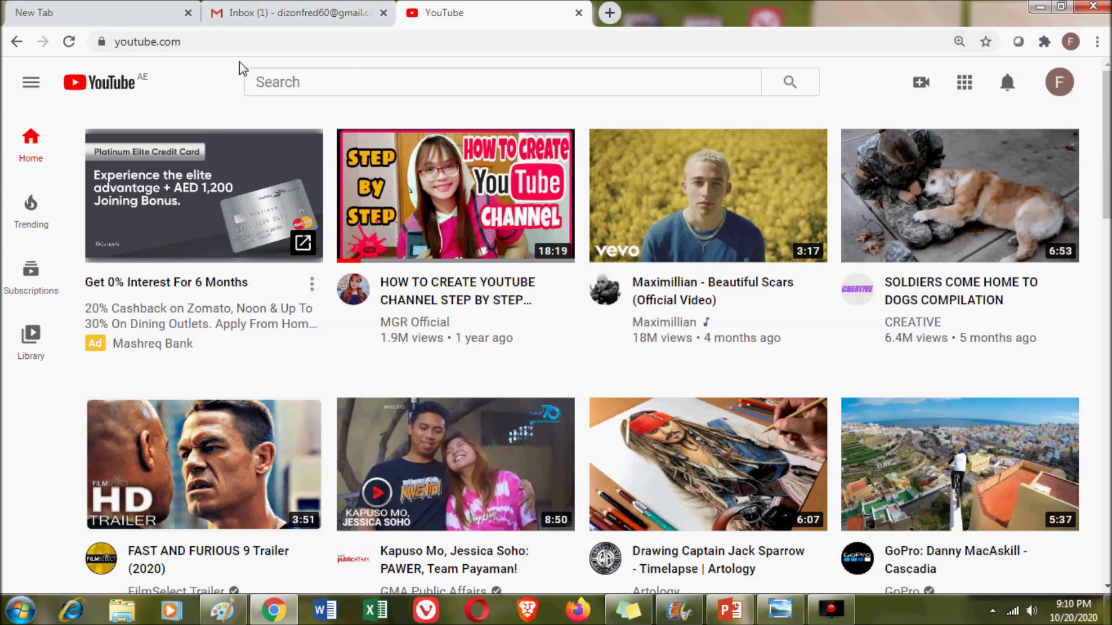
pyautogui.click(1062, 84)
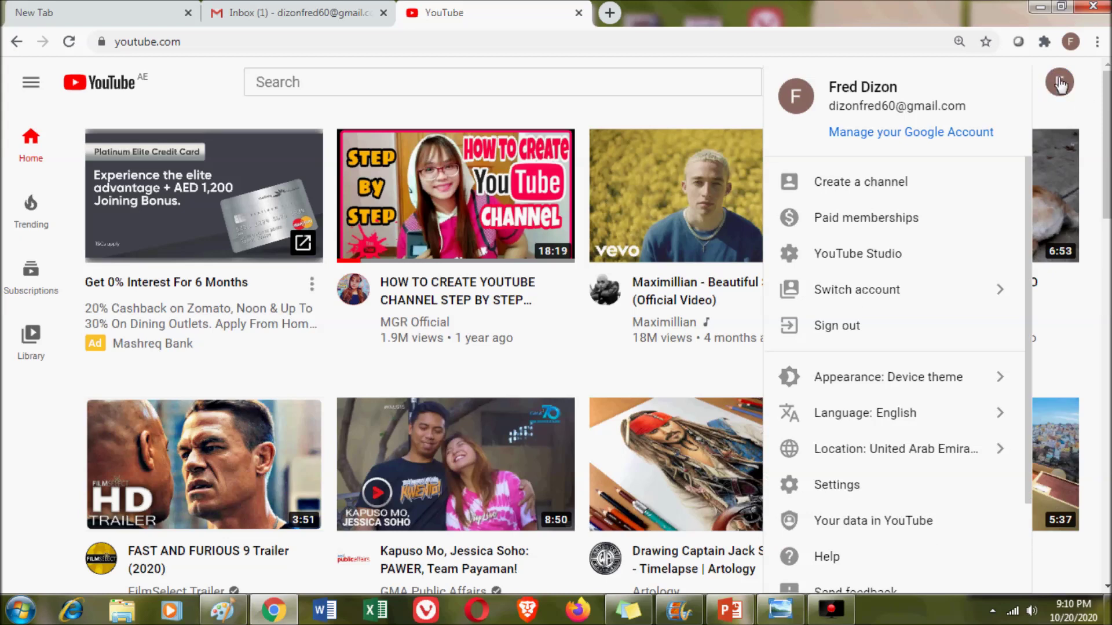
# Start creating a channel and choose the custom-name option
pyautogui.click(874, 183)
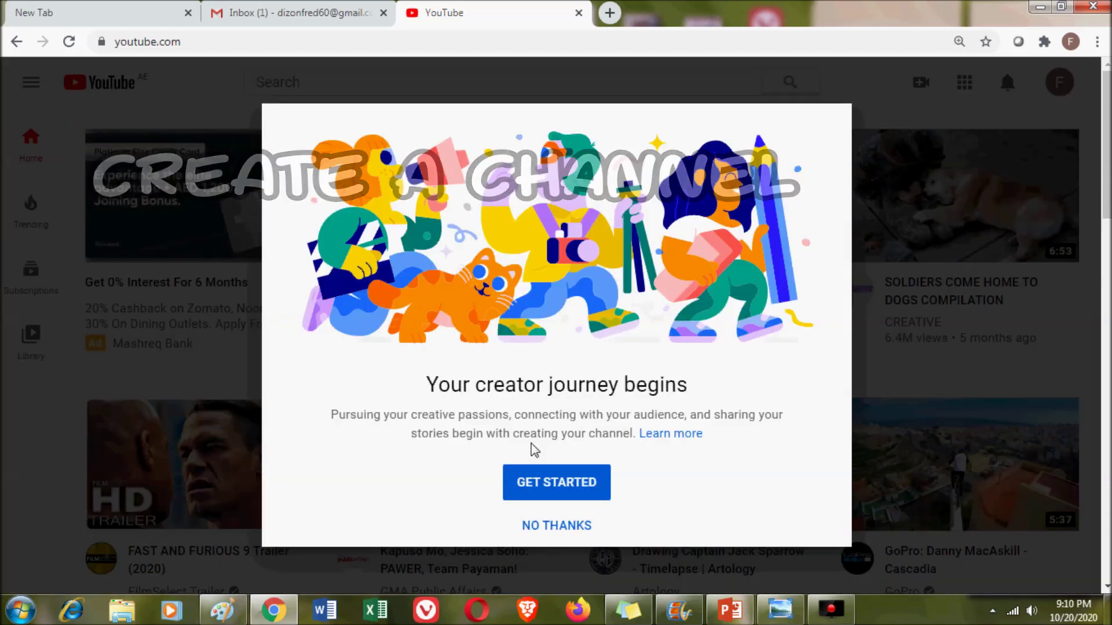
pyautogui.click(562, 490)
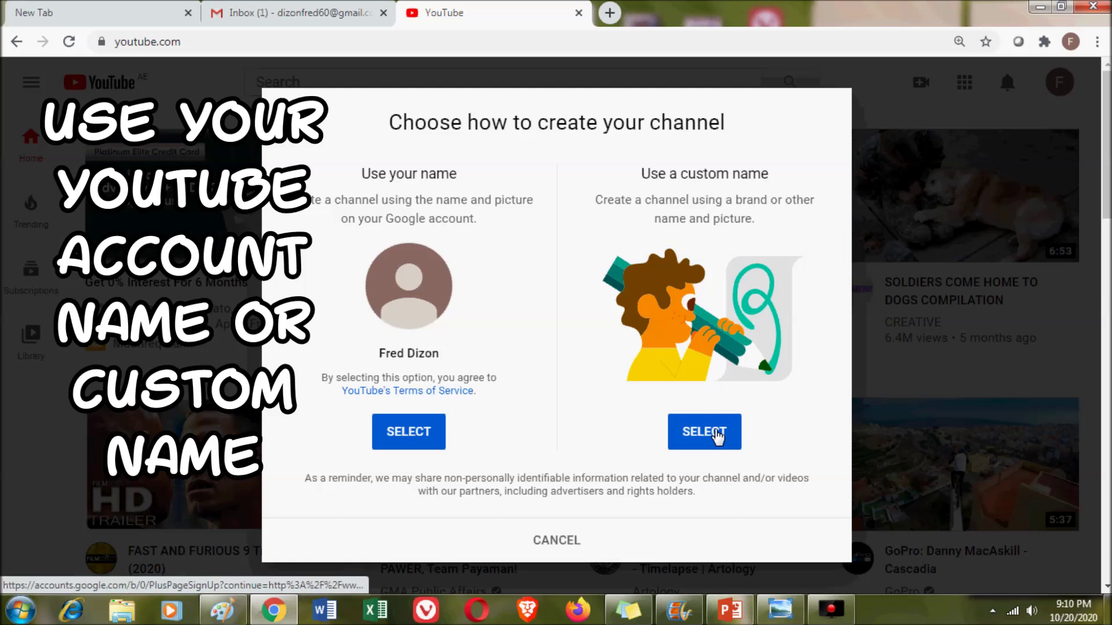
pyautogui.click(713, 437)
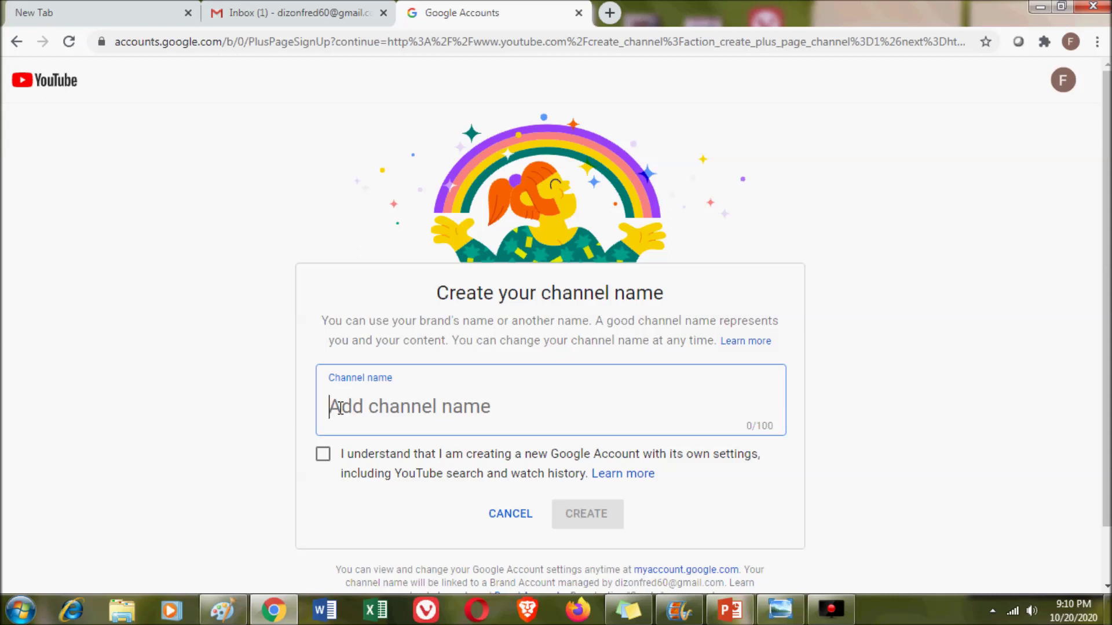
# Name the channel 'Fred Cooking Vlogs', acknowledge the account notice, and create it
pyautogui.write('Fred Cooki')
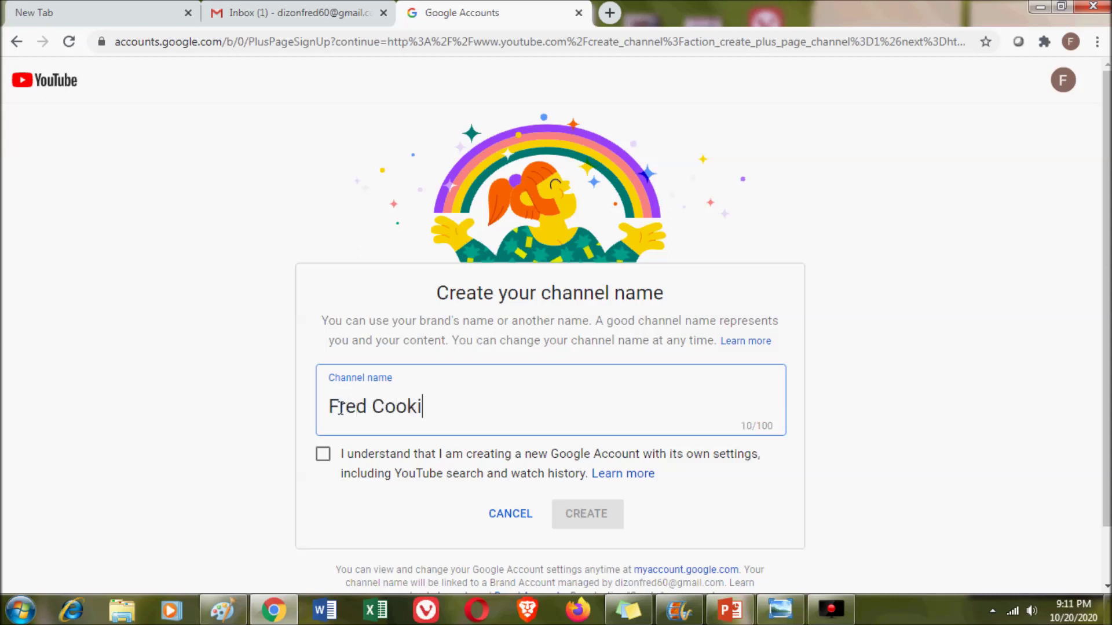
pyautogui.write('ng Vlogs')
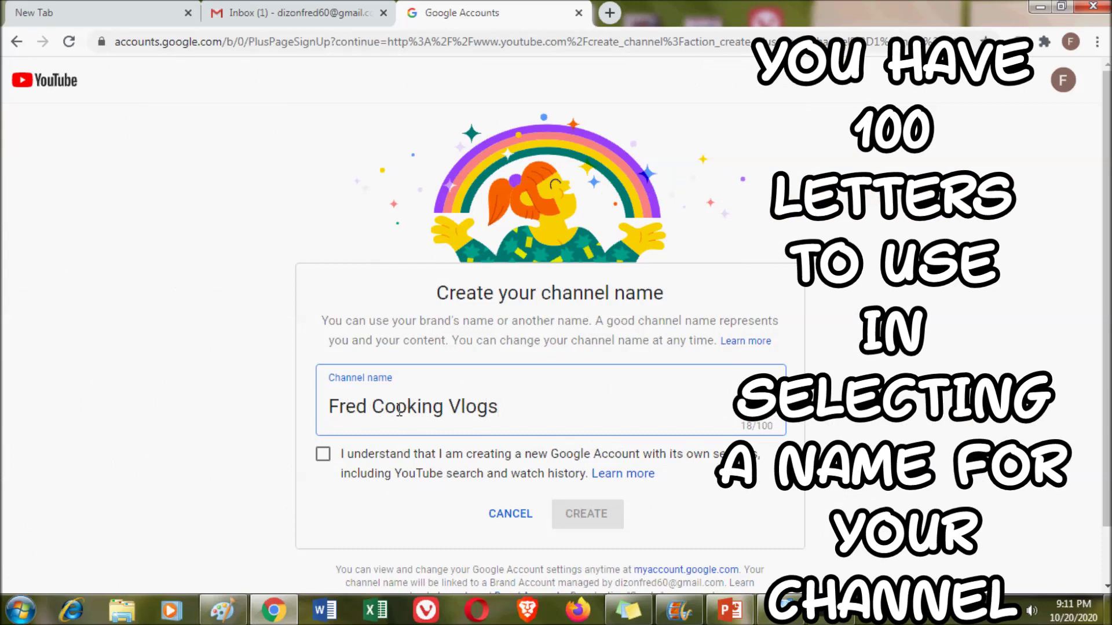
pyautogui.click(323, 454)
pyautogui.click(591, 518)
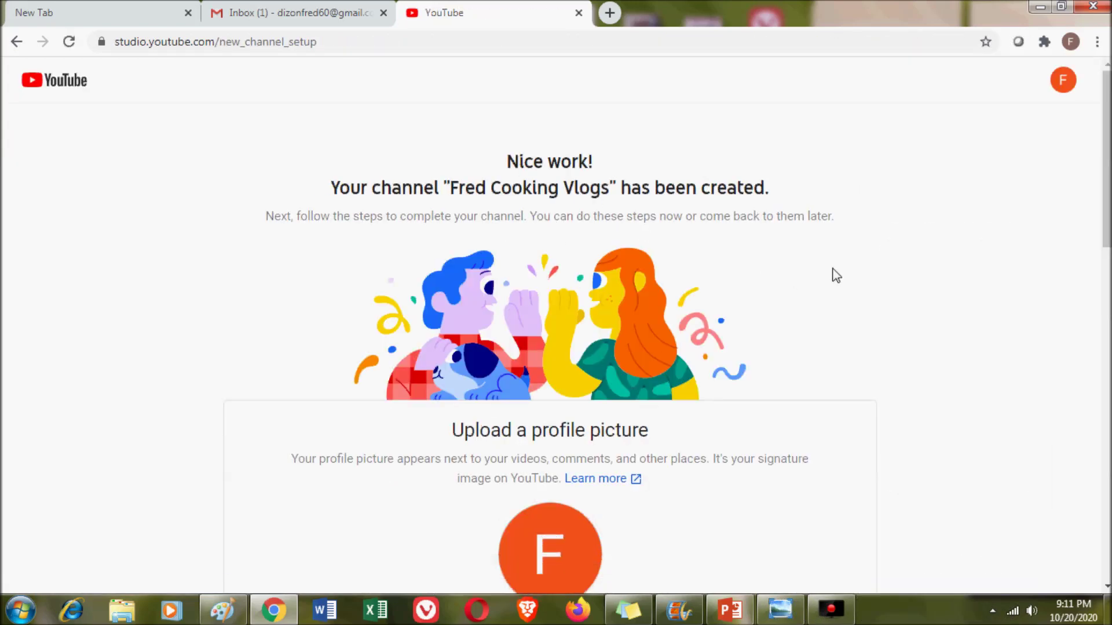
pyautogui.scroll(-3, 836, 273)
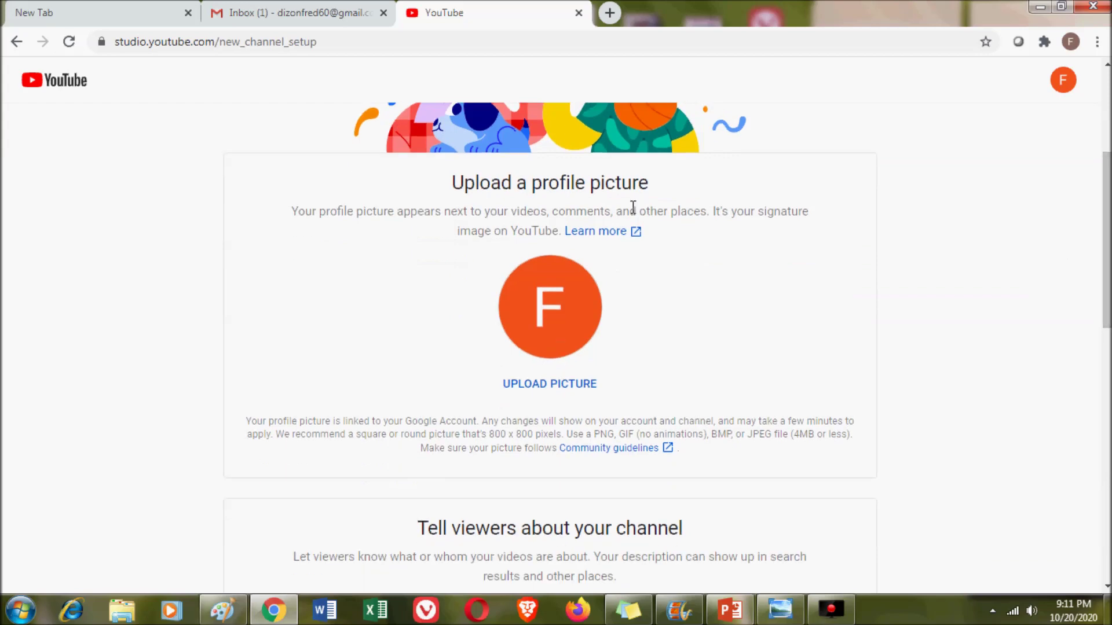
pyautogui.click(549, 312)
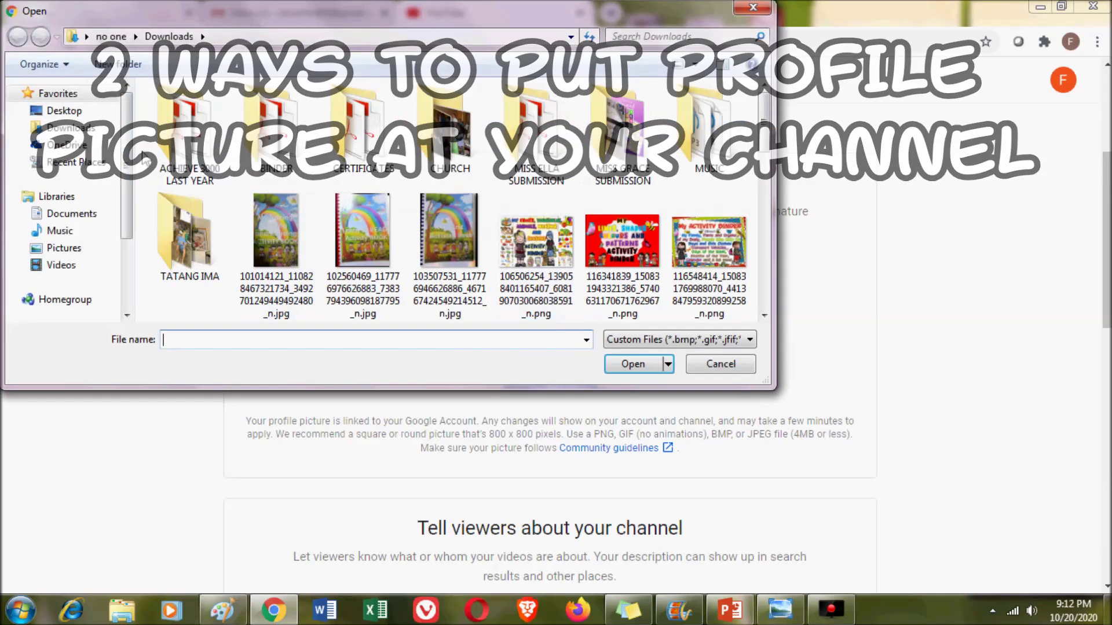
pyautogui.scroll(-2, 86, 178)
pyautogui.click(72, 172)
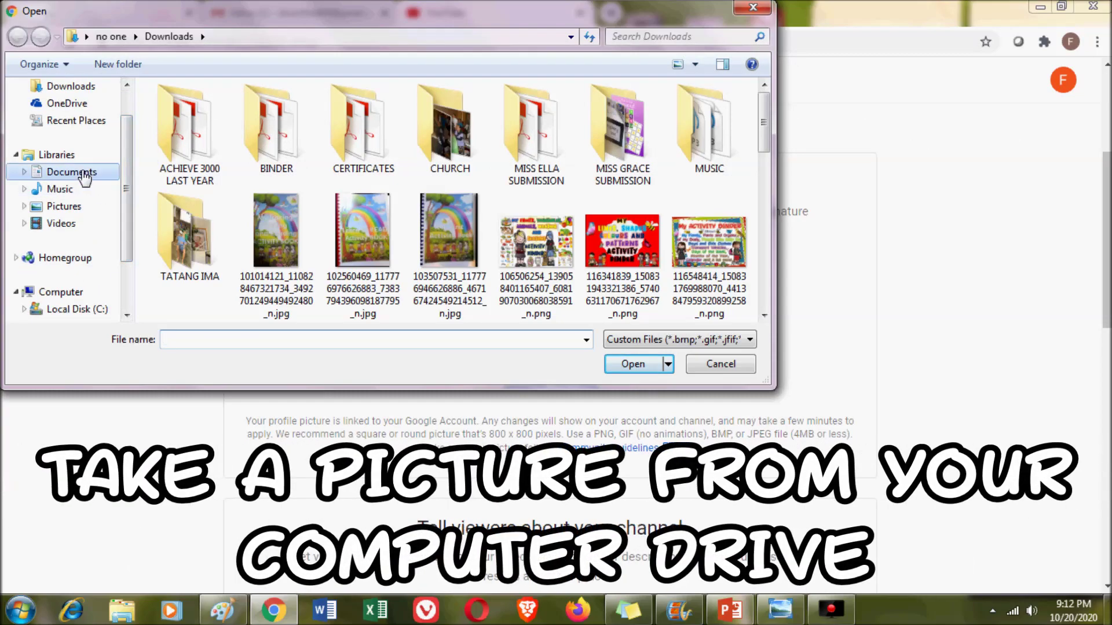
pyautogui.scroll(-10, 405, 220)
pyautogui.doubleClick(189, 152)
pyautogui.moveTo(763, 151); pyautogui.dragTo(774, 259)
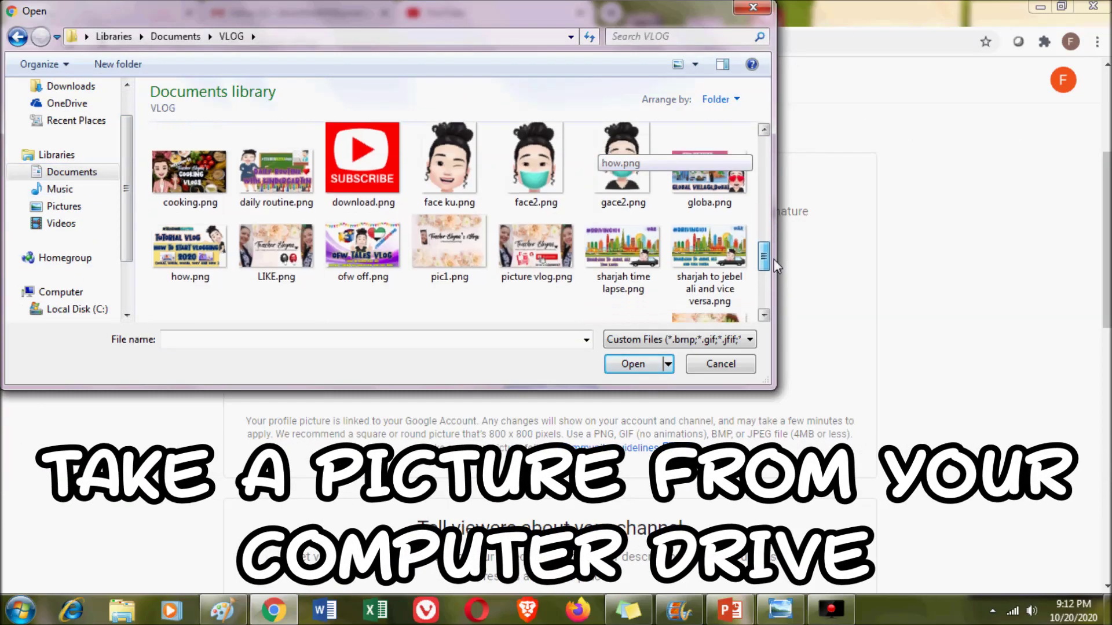
pyautogui.doubleClick(212, 176)
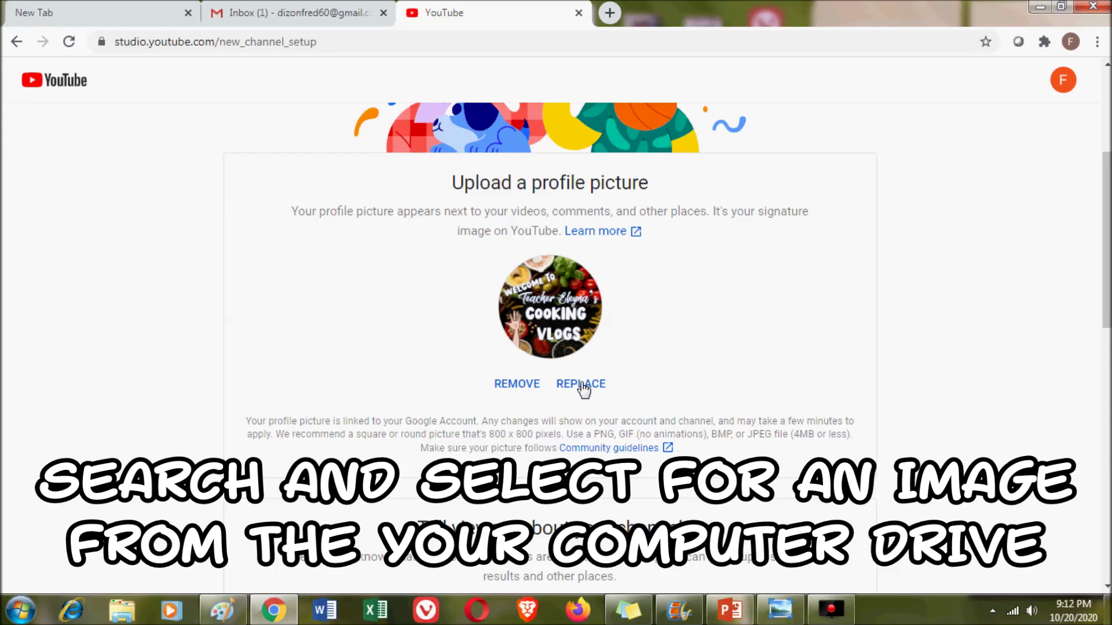
pyautogui.scroll(1, 631, 324)
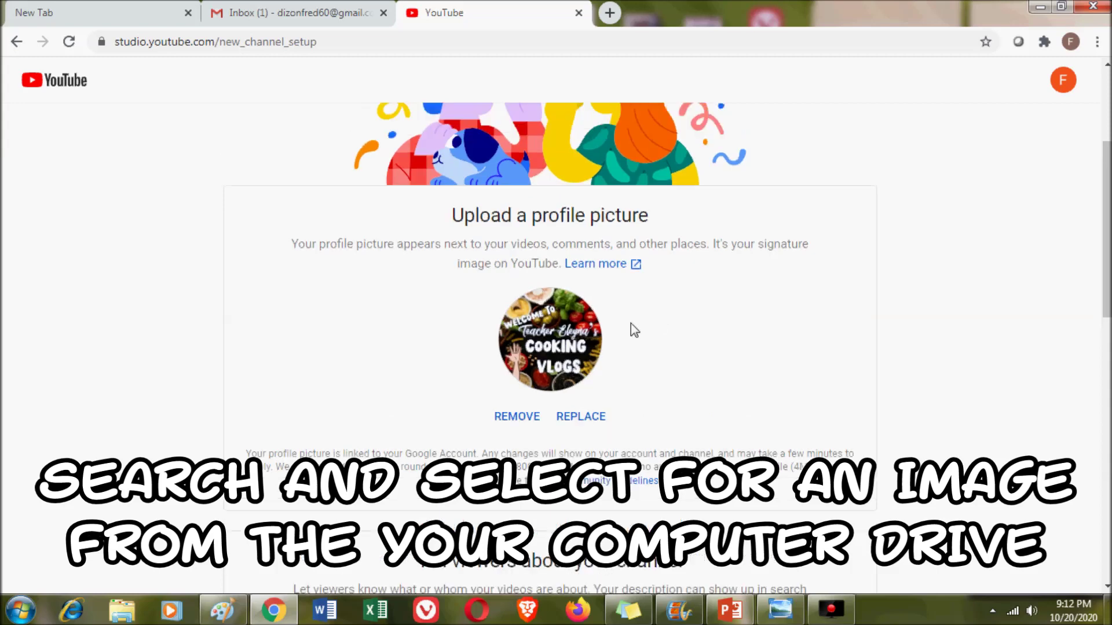
pyautogui.click(513, 418)
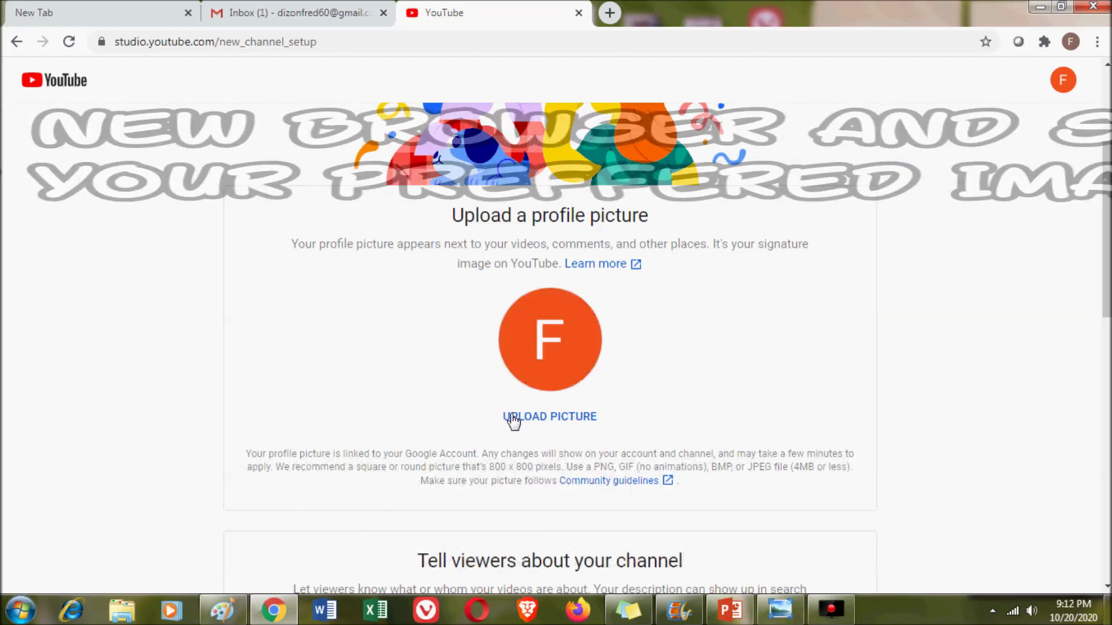
pyautogui.click(611, 13)
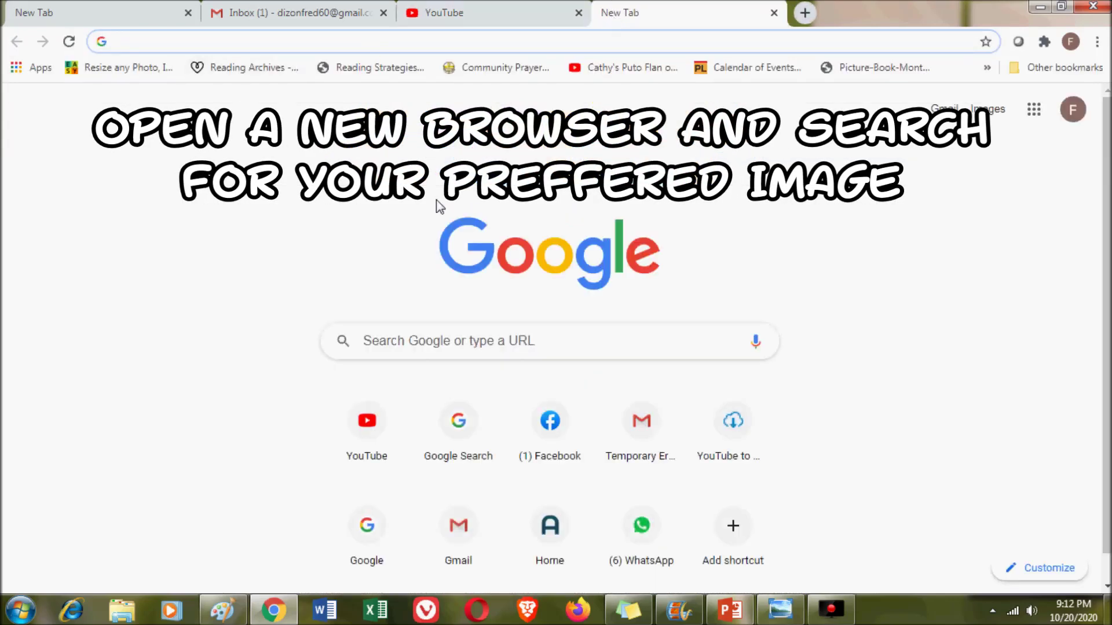
# Search Google for 'cooking images' and open the image results
pyautogui.click(460, 426)
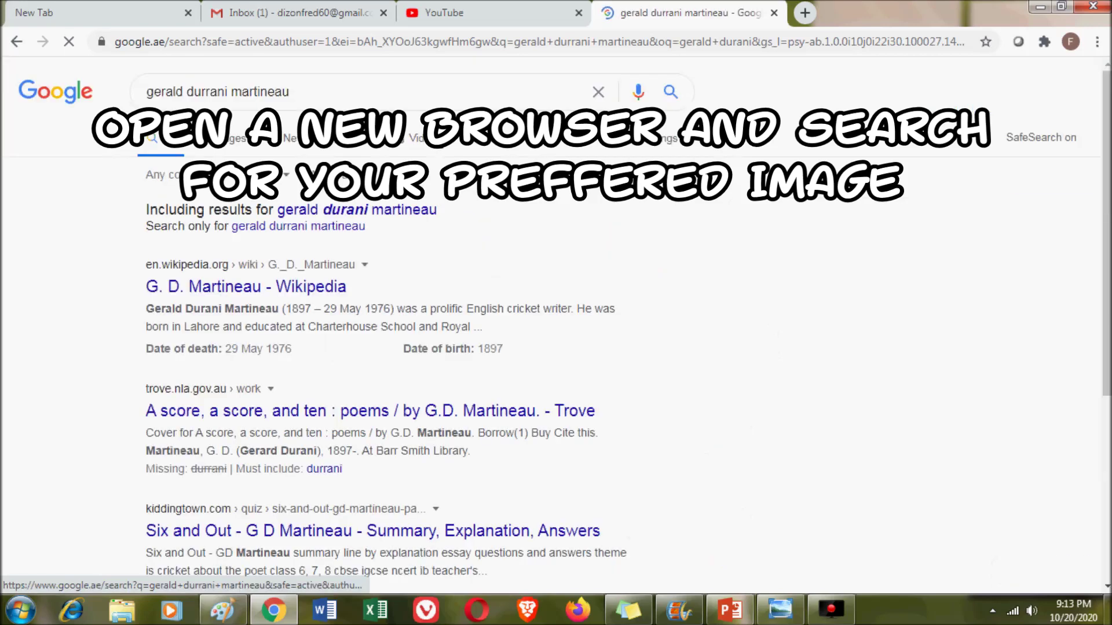
pyautogui.click(598, 91)
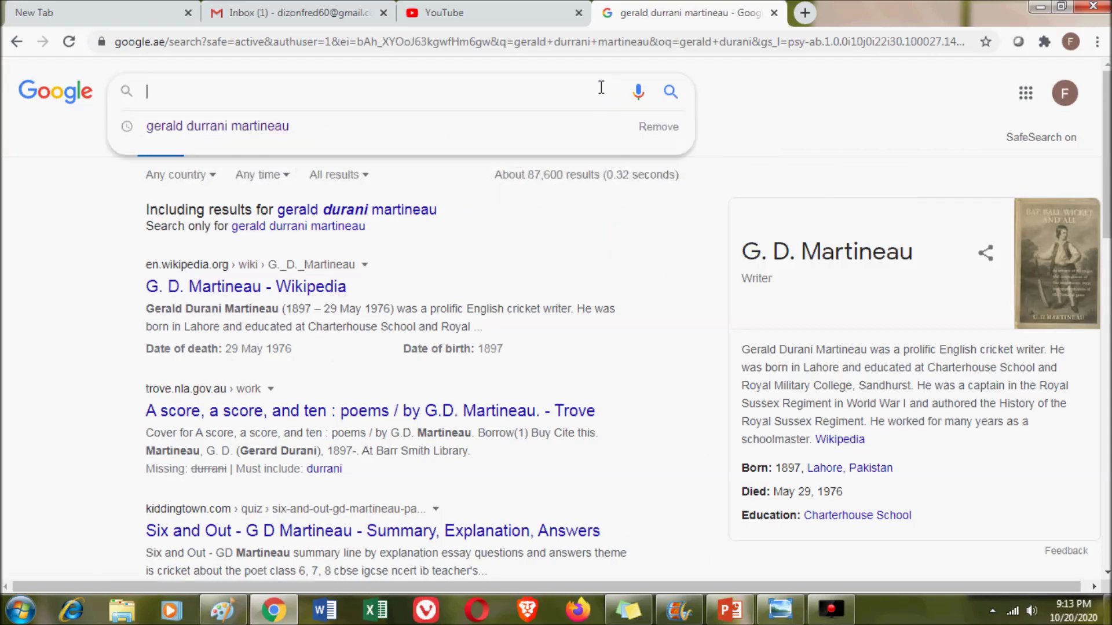
pyautogui.write('cooki')
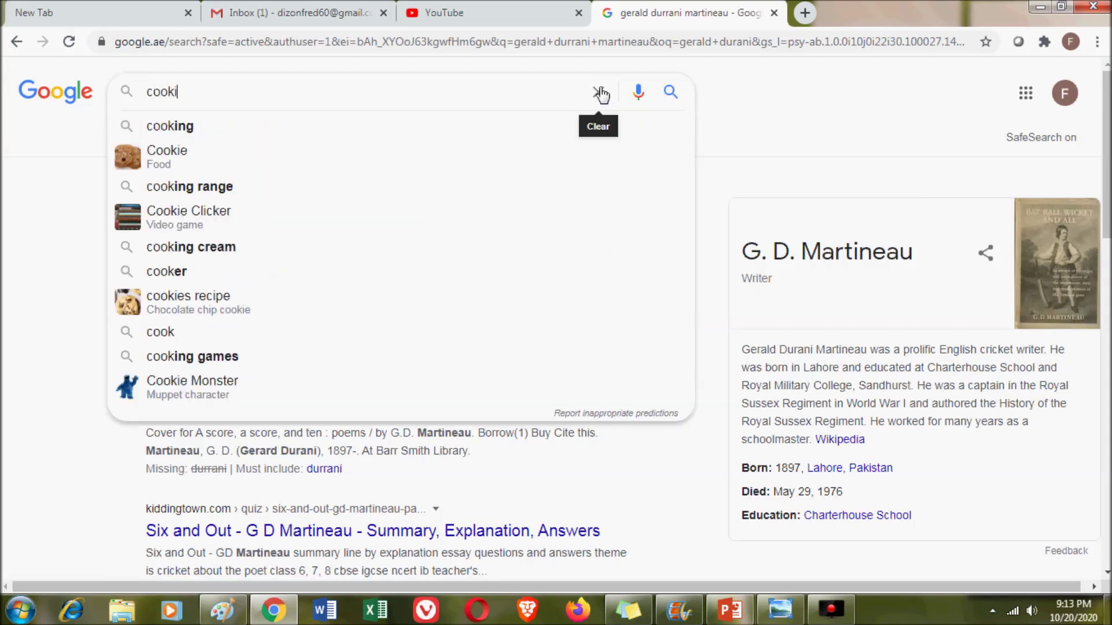
pyautogui.write('ng p')
pyautogui.press('BackSpace')
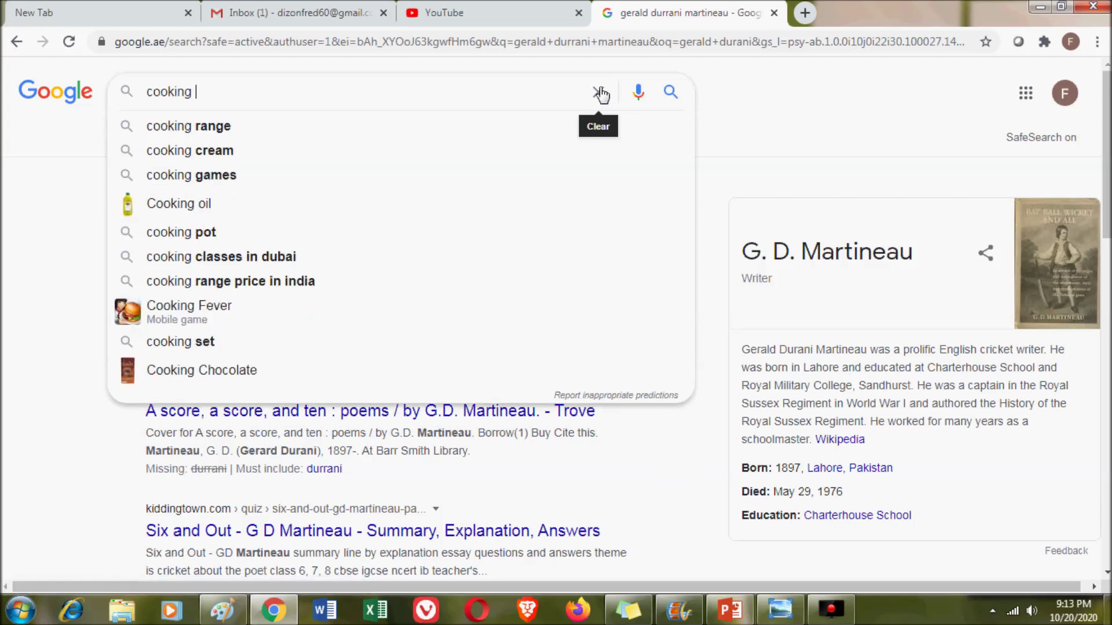
pyautogui.write('images')
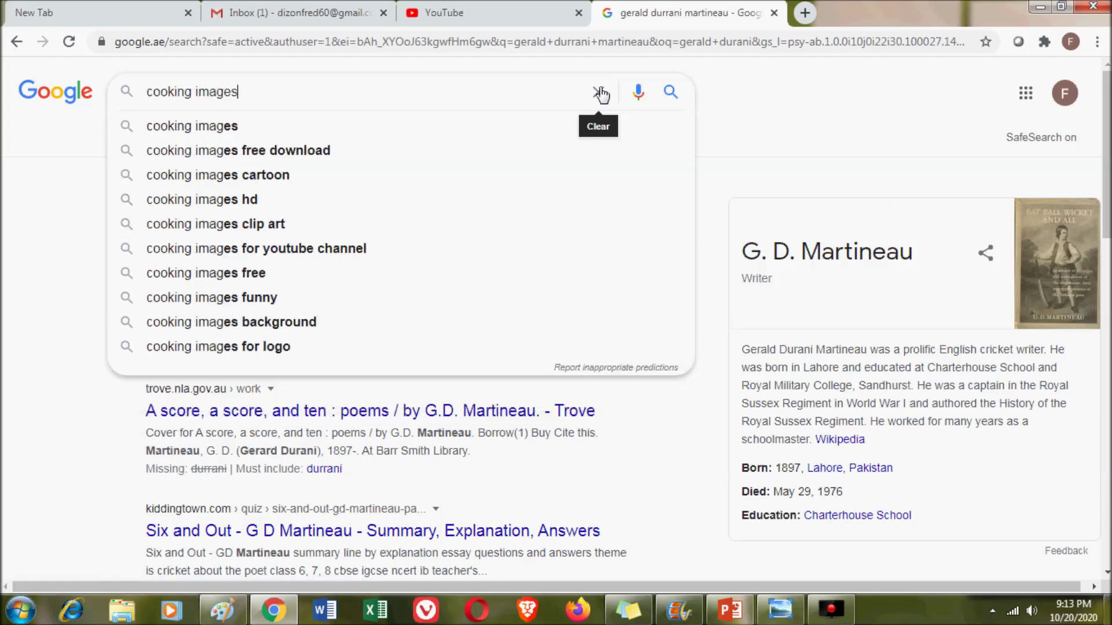
pyautogui.press('Return')
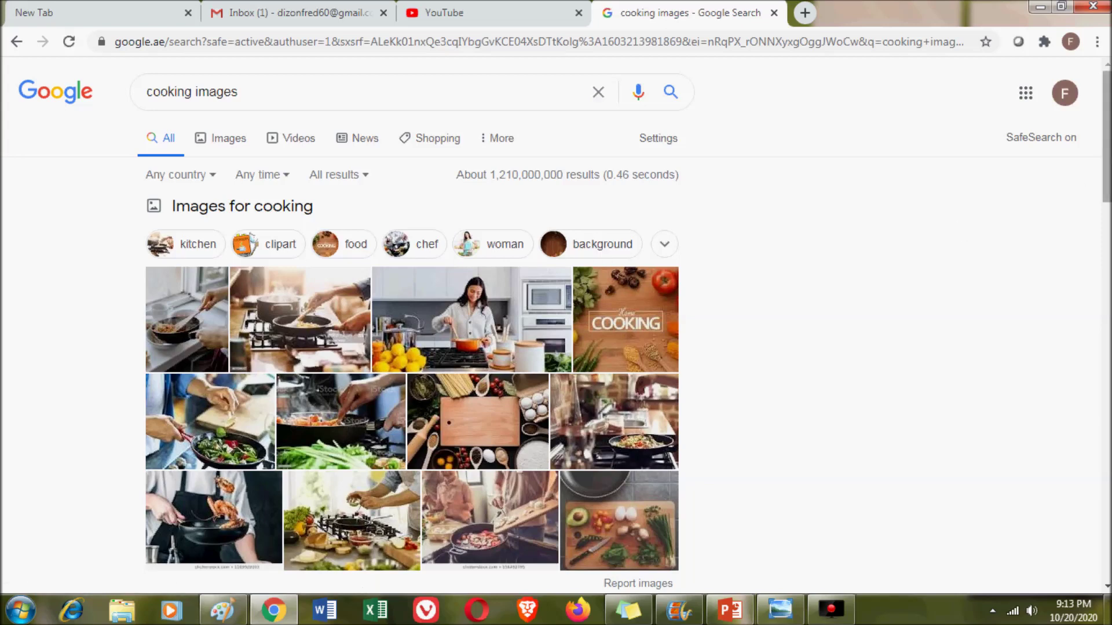
pyautogui.scroll(-3, 689, 243)
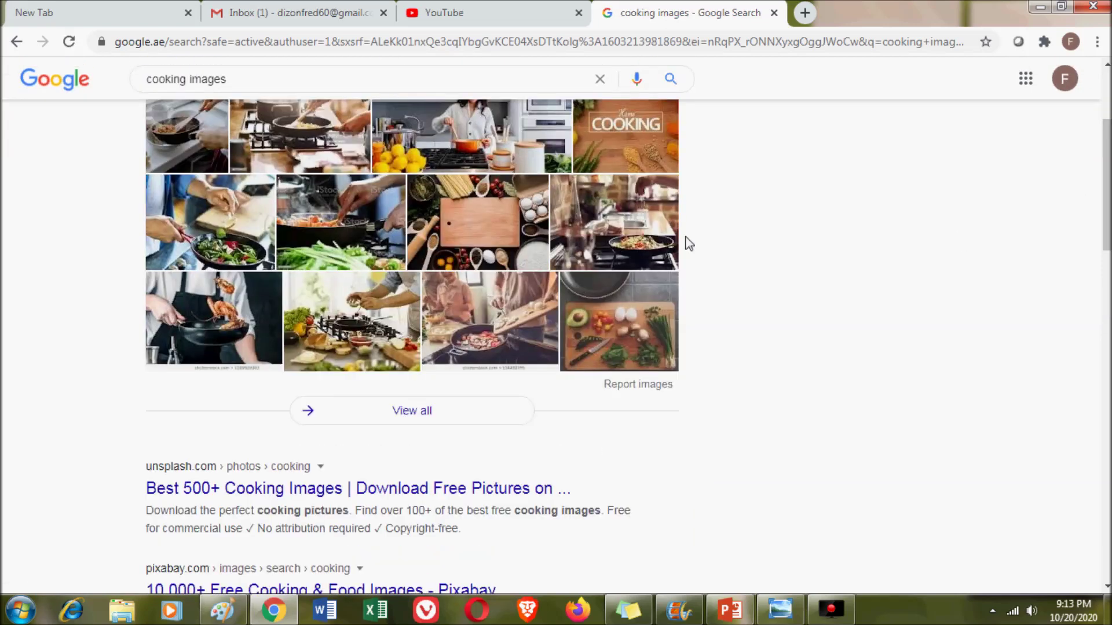
pyautogui.click(381, 300)
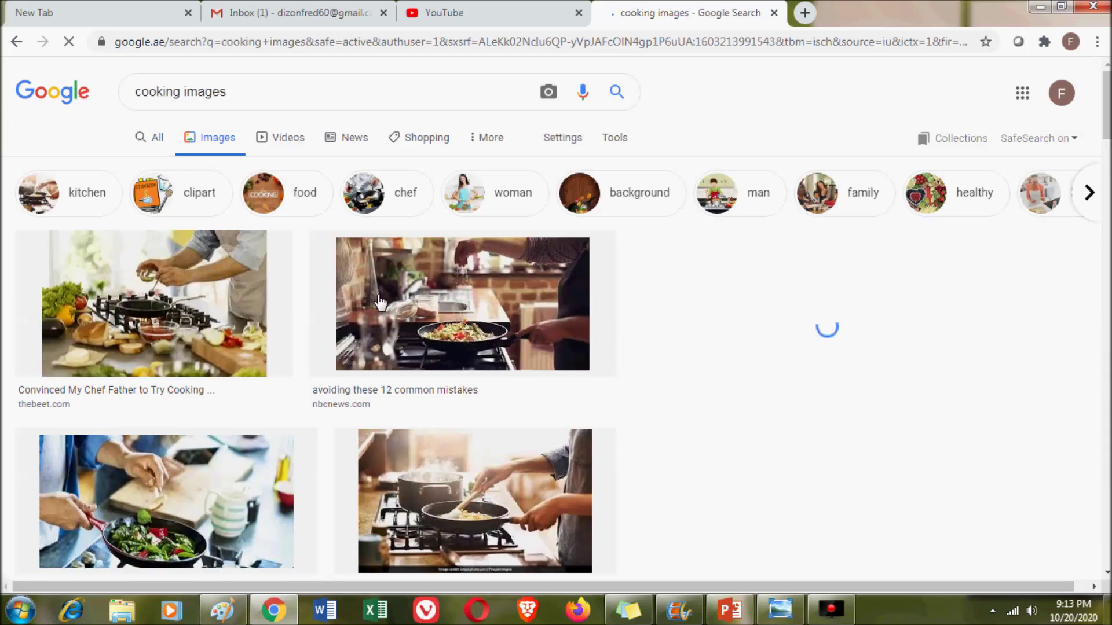
# Save the first cooking photo to the Desktop as GettyImages-614515684.jpg
pyautogui.click(152, 297)
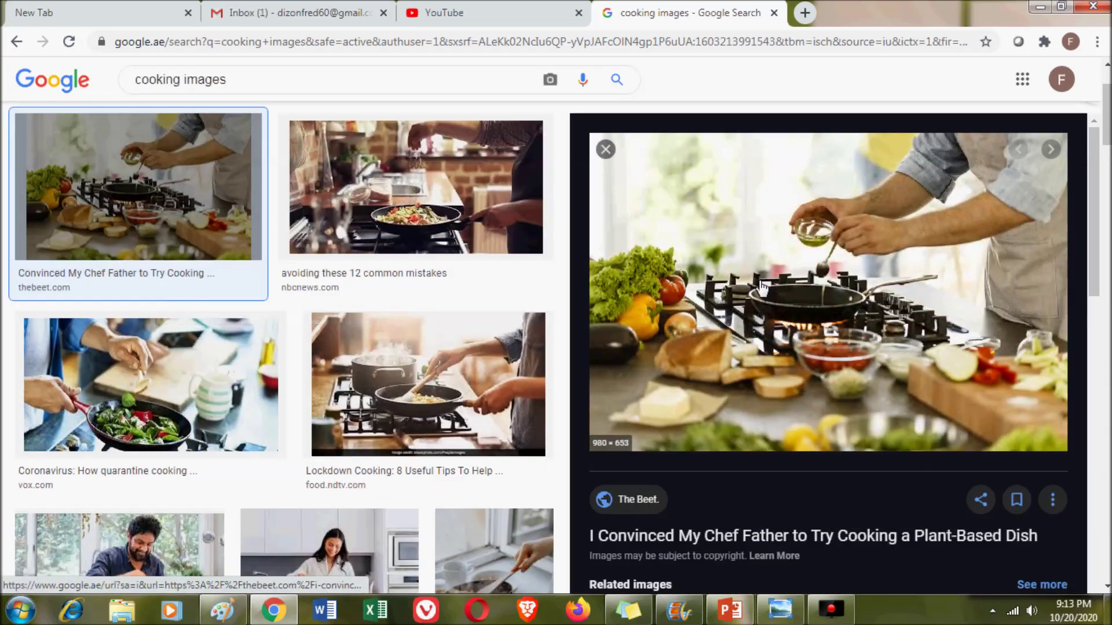
pyautogui.rightClick(818, 274)
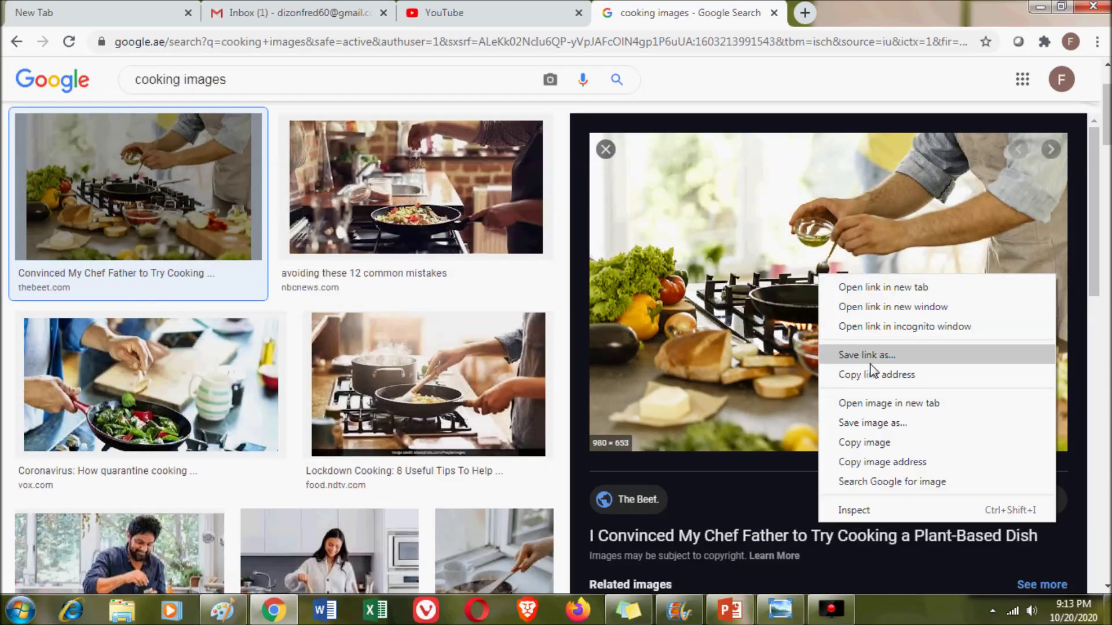
pyautogui.click(893, 419)
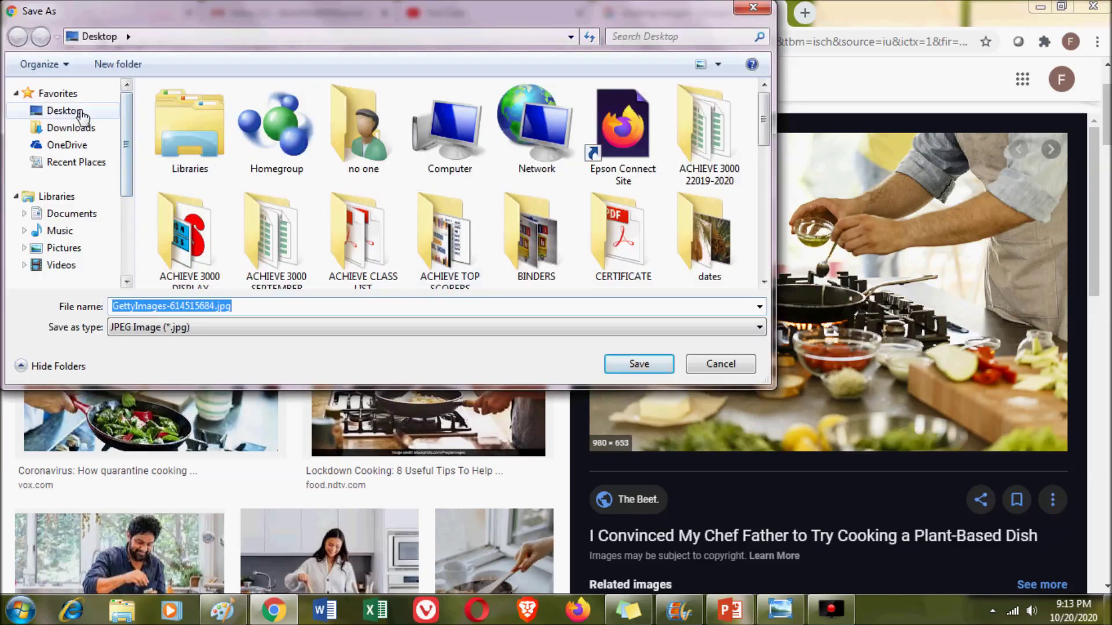
pyautogui.click(83, 115)
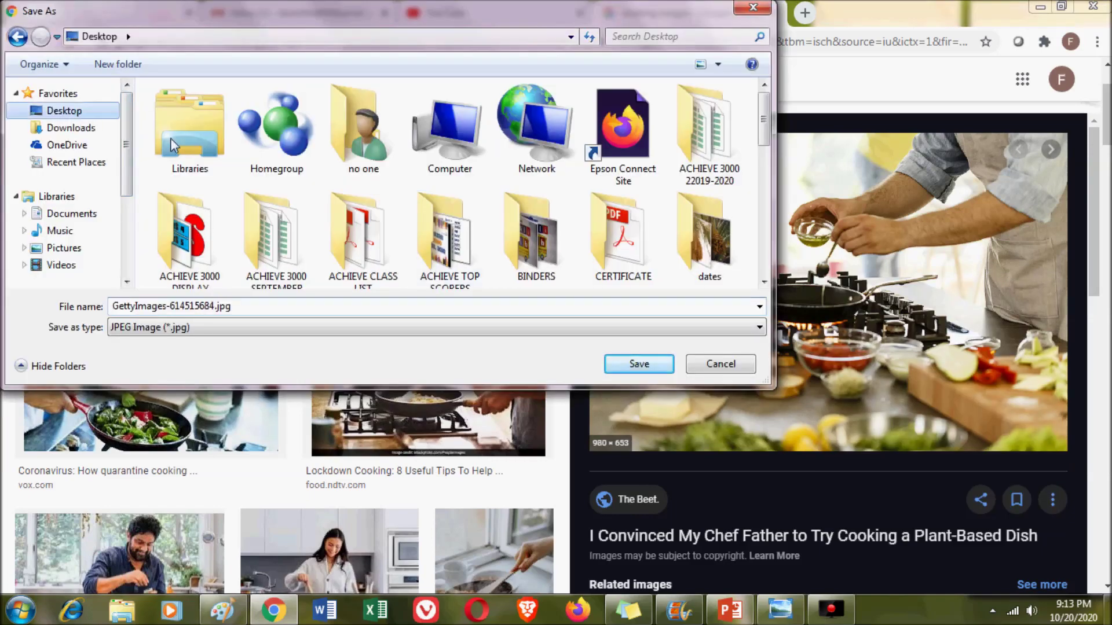
pyautogui.click(657, 365)
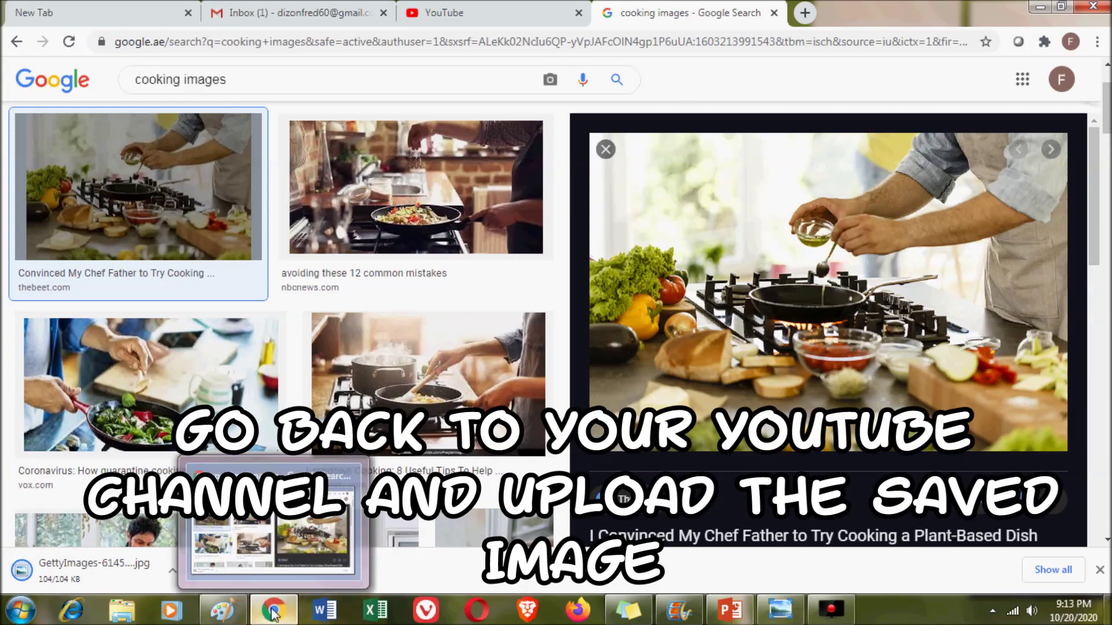
pyautogui.click(508, 18)
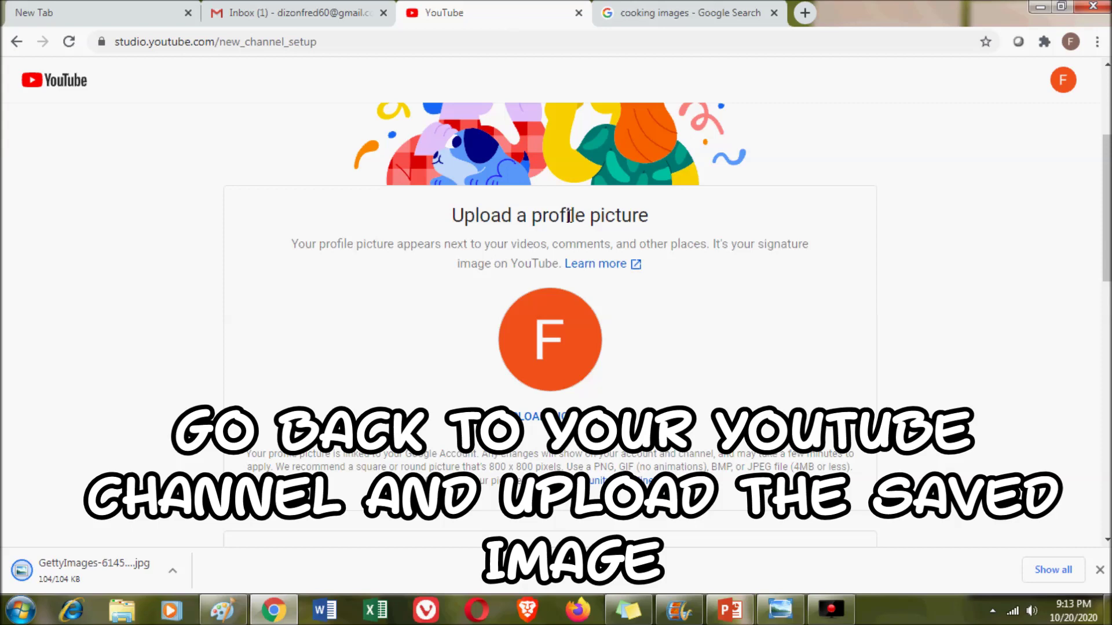
# Upload GettyImages-614515684.jpg from the Desktop as the channel's profile picture
pyautogui.click(553, 339)
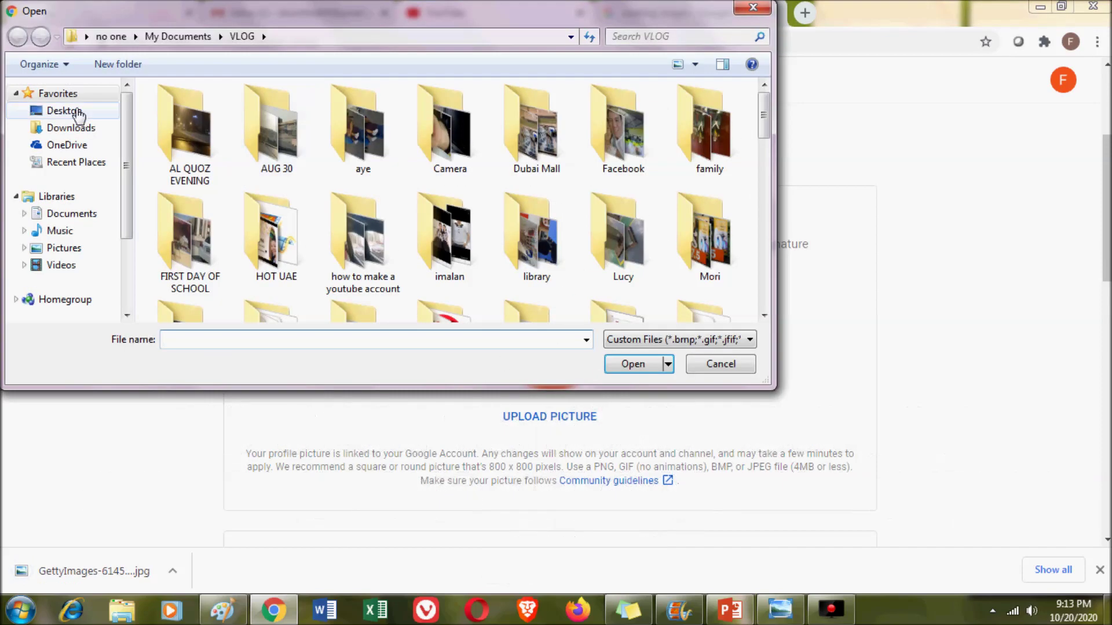
pyautogui.click(78, 115)
pyautogui.scroll(-2, 764, 145)
pyautogui.moveTo(768, 148); pyautogui.dragTo(743, 280)
pyautogui.scroll(3, 628, 213)
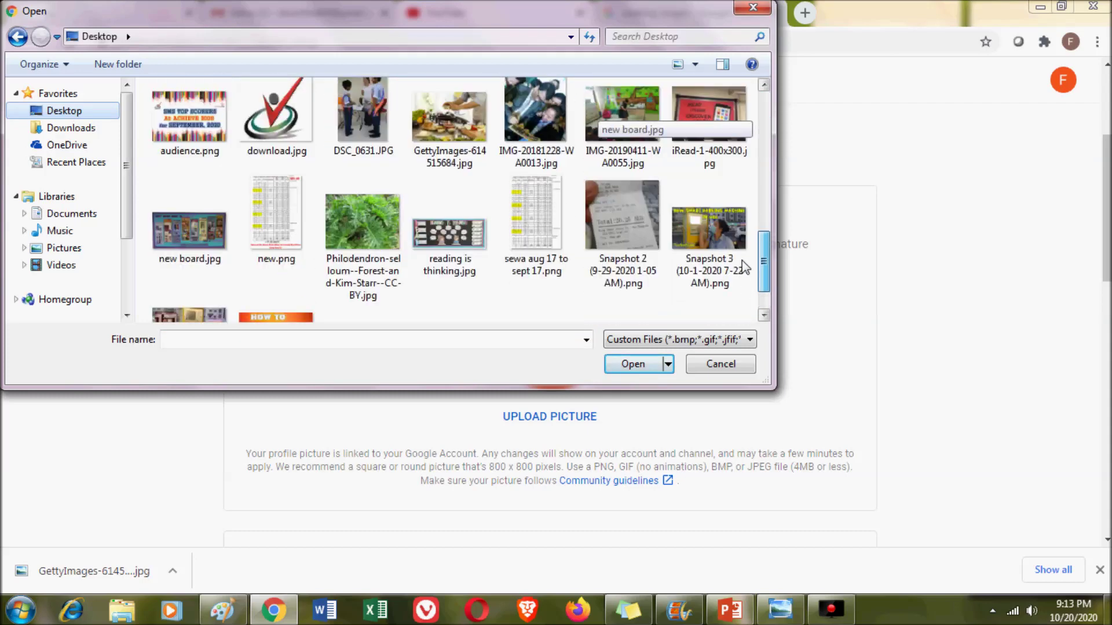
pyautogui.doubleClick(463, 204)
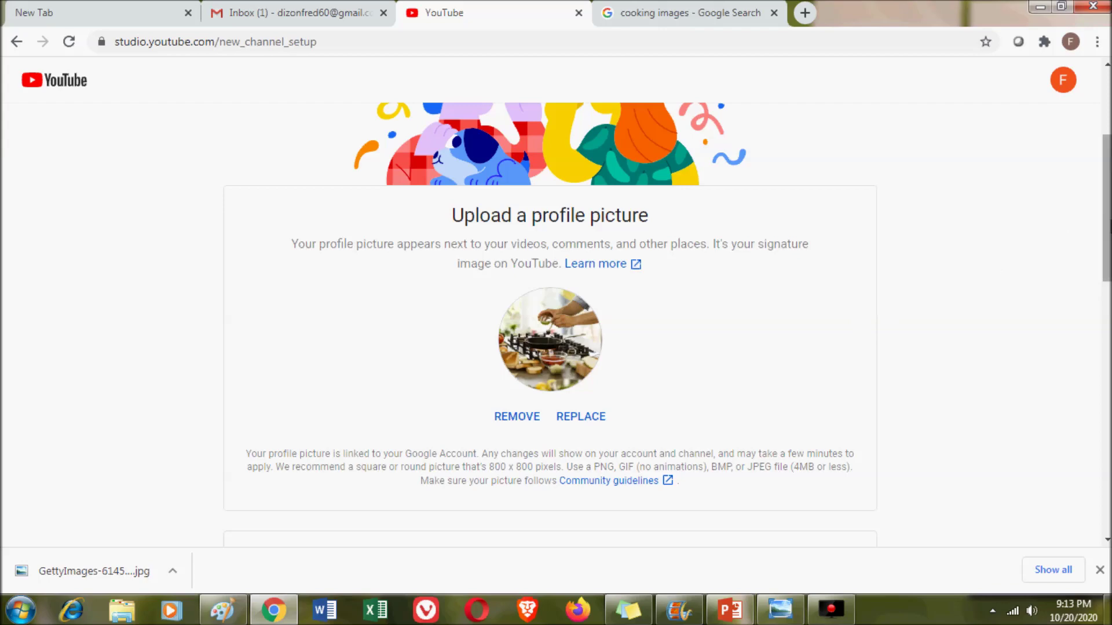
pyautogui.scroll(-5, 556, 325)
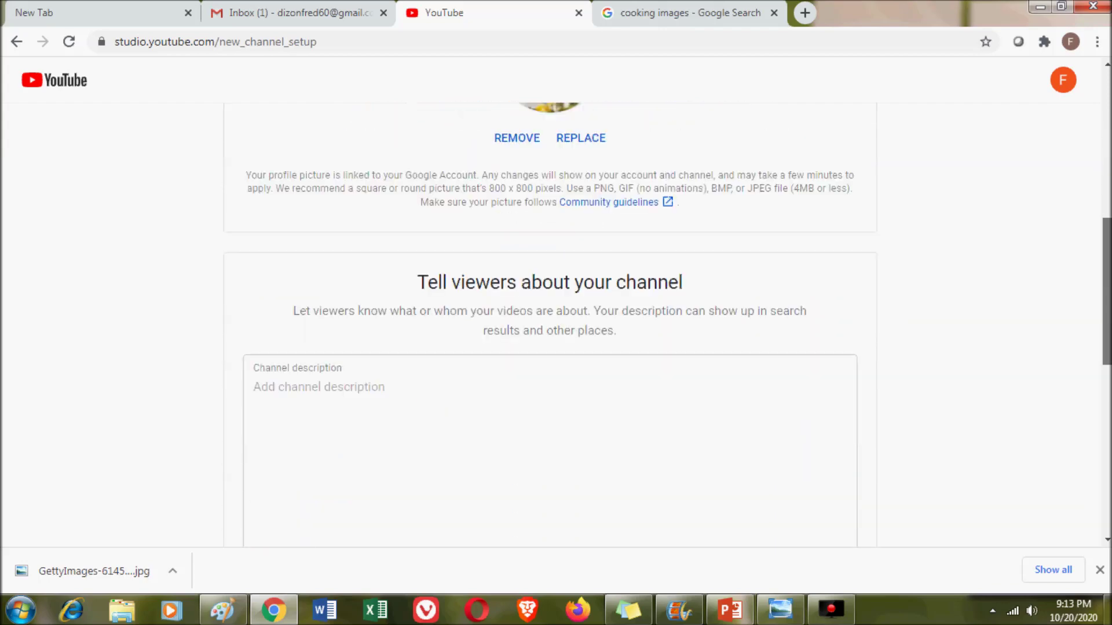
# Write a 181-character description welcoming viewers to the cooking vlogs and inviting food requests
pyautogui.scroll(-1, 550, 345)
pyautogui.click(282, 338)
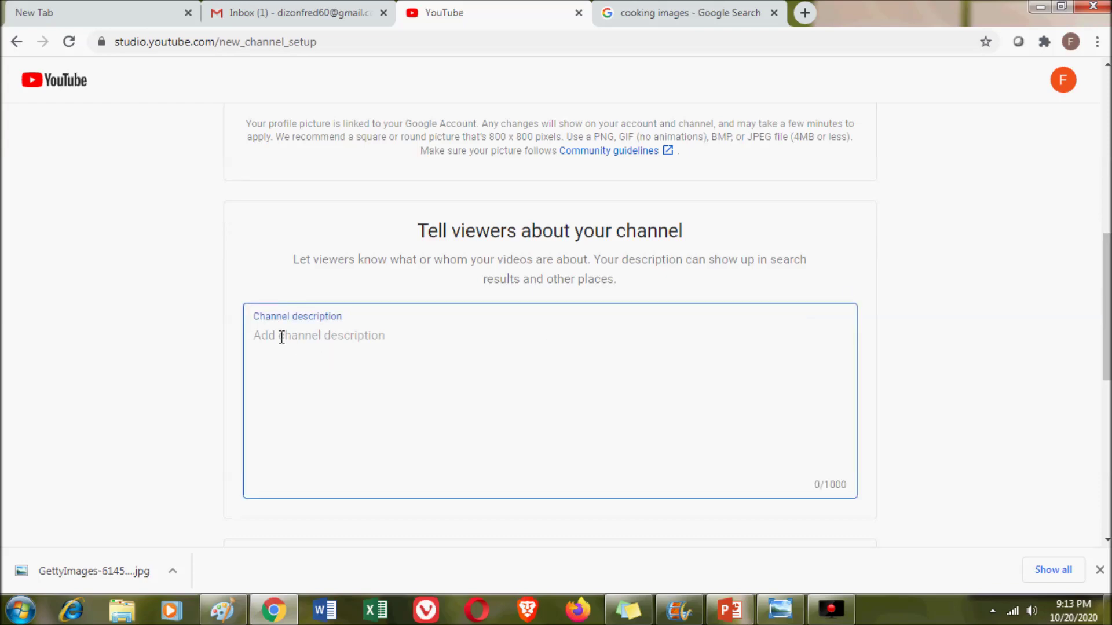
pyautogui.write('Hi everyone')
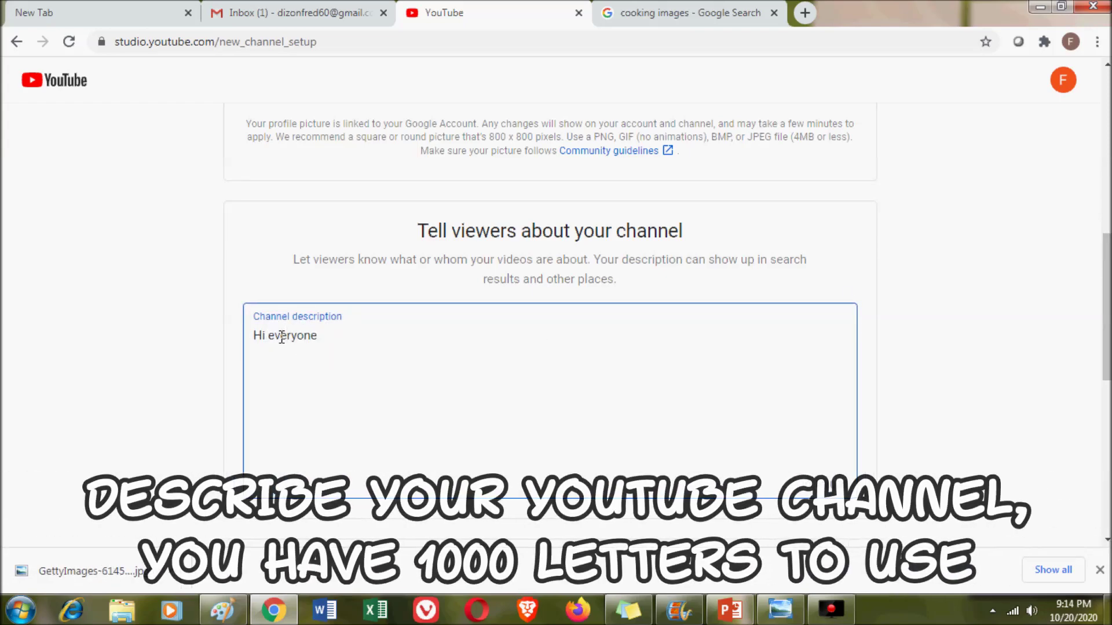
pyautogui.write(', this cooking vlogs. I will share')
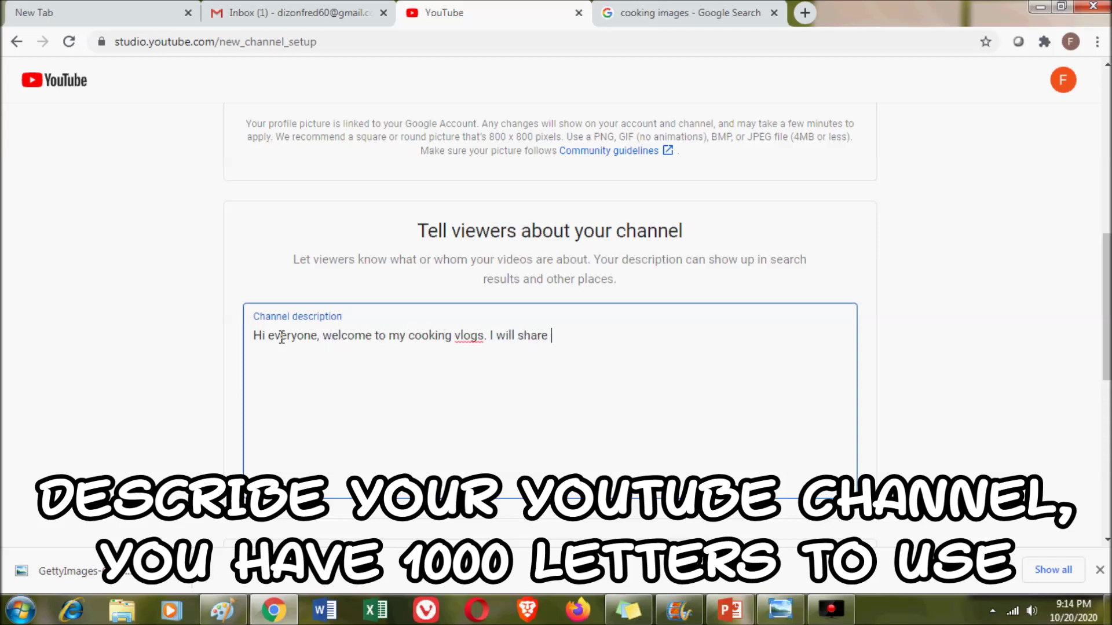
pyautogui.write('ues and wa')
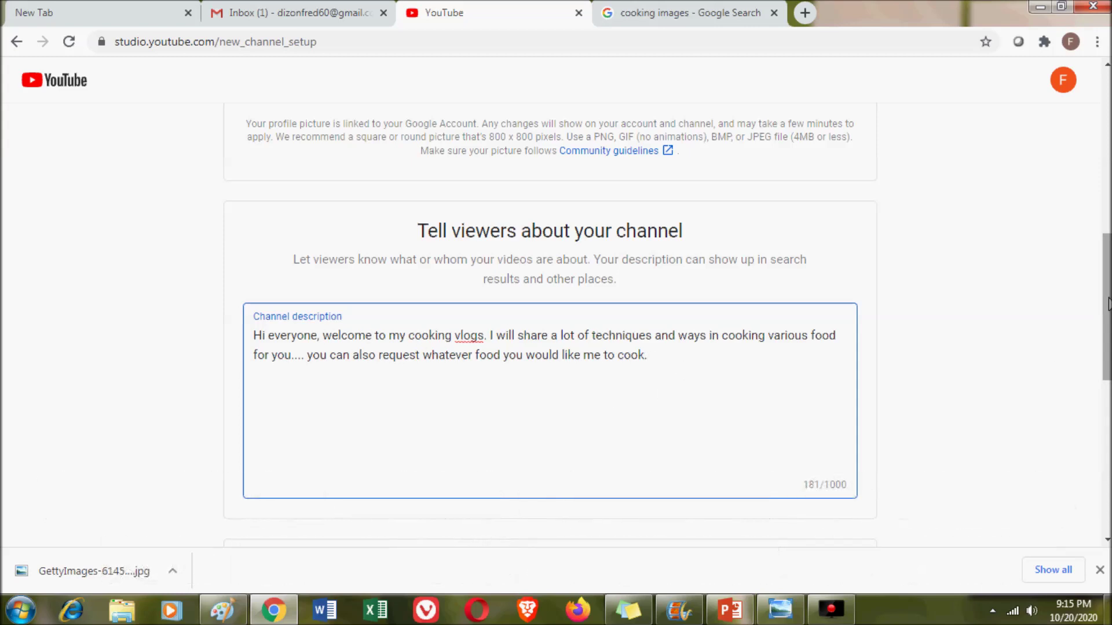
pyautogui.scroll(-5, 1107, 304)
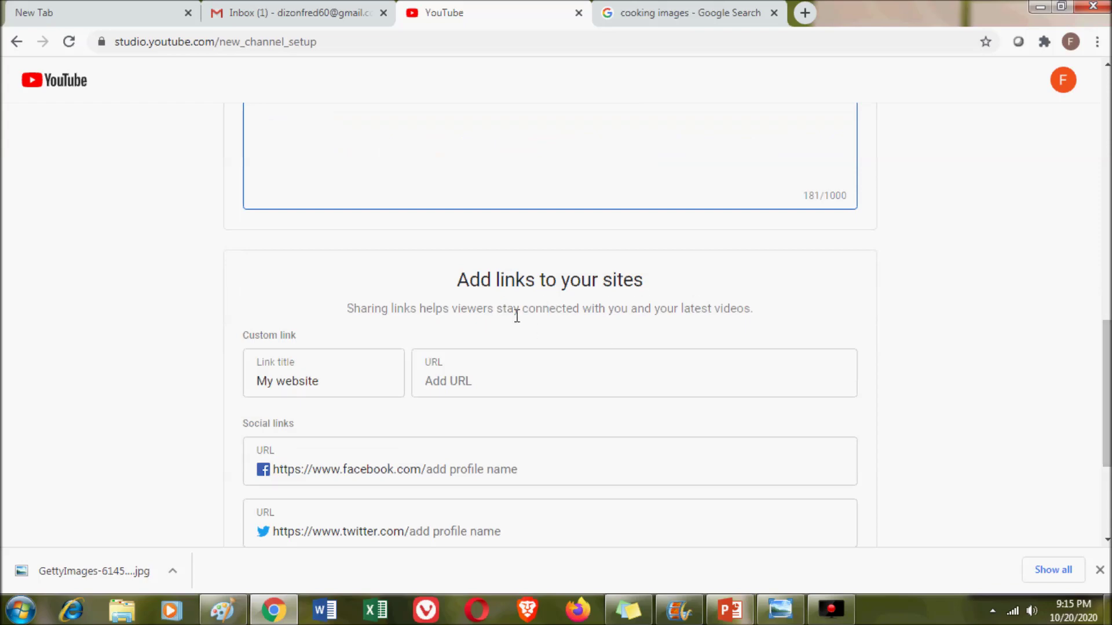
# Leave the custom and social link fields empty and save the channel setup
pyautogui.scroll(-2, 587, 327)
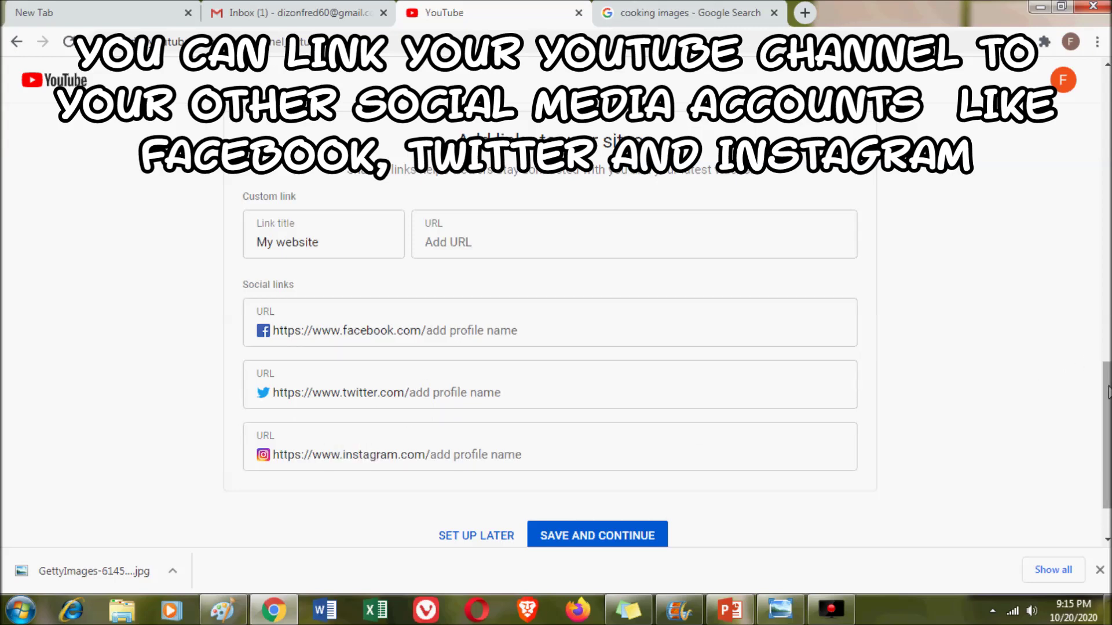
pyautogui.scroll(-1, 1090, 363)
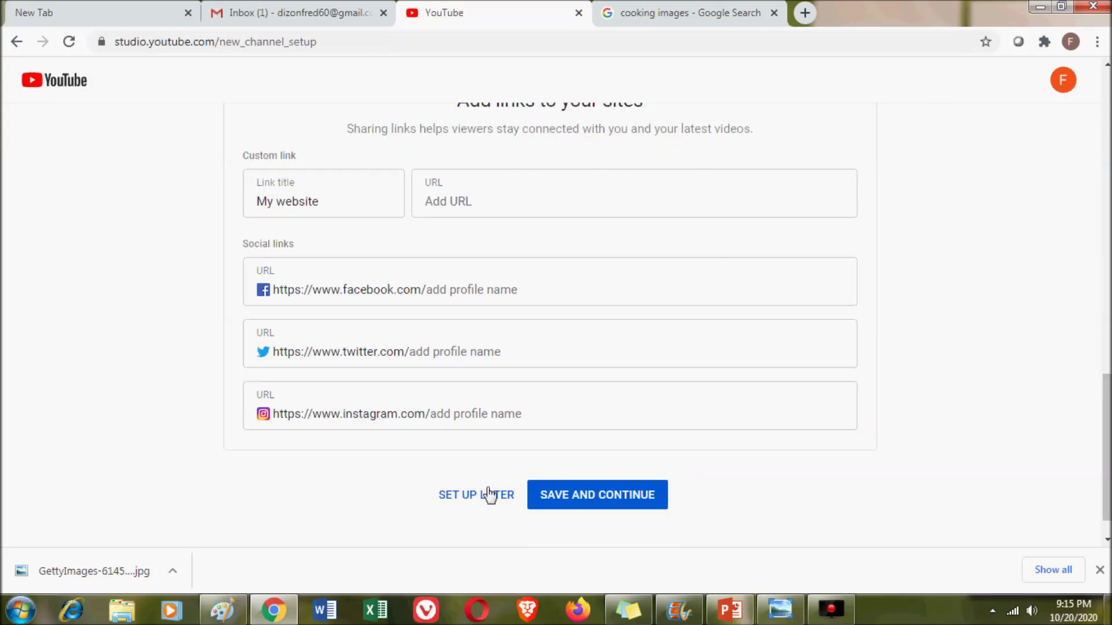
pyautogui.click(619, 498)
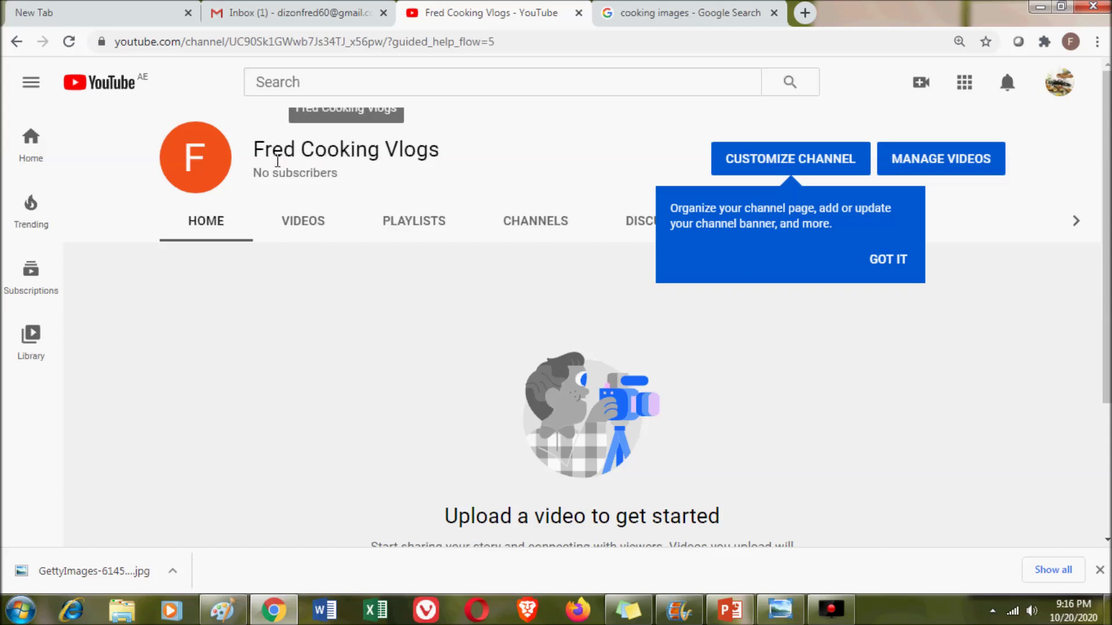
# Open the channel's picture settings in YouTube Studio
pyautogui.click(195, 164)
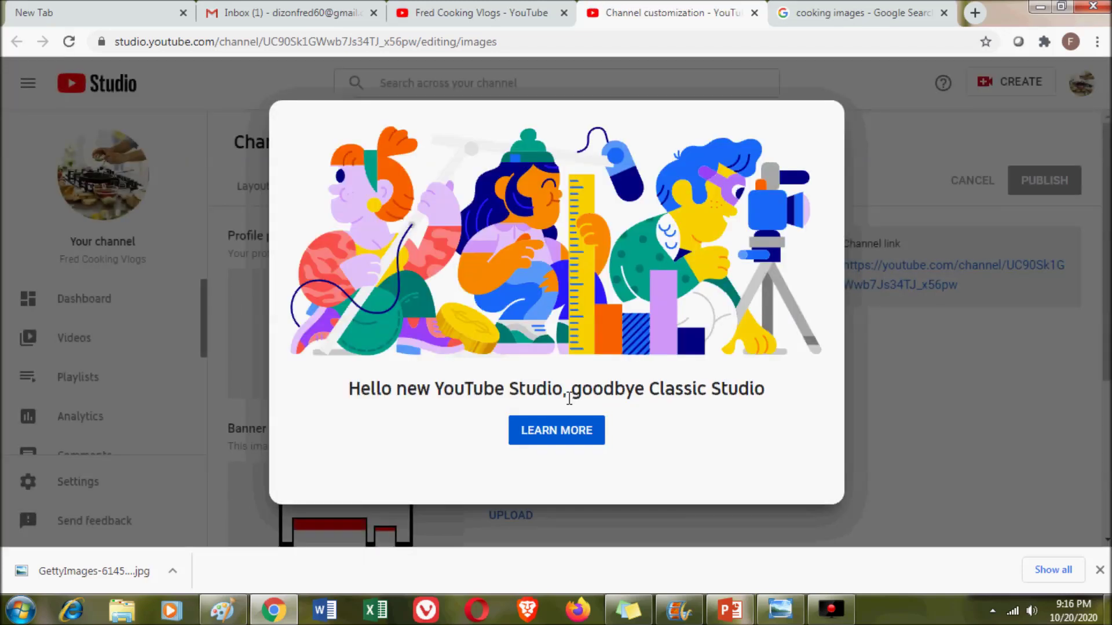
# Dismiss the 'Hello new YouTube Studio' popup to reveal the Branding section
pyautogui.click(567, 436)
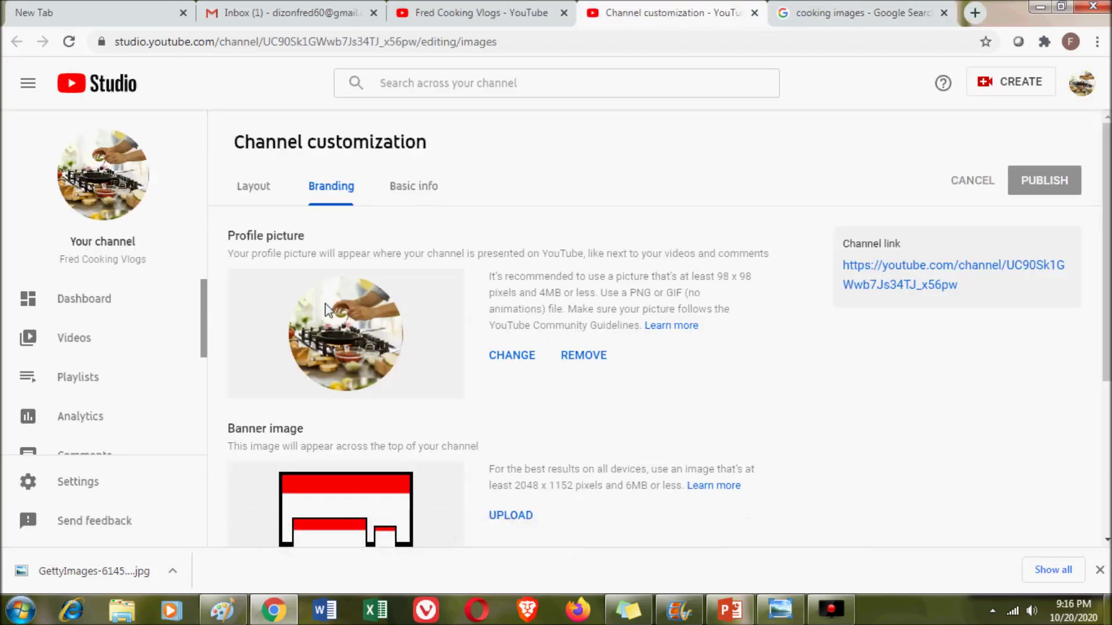